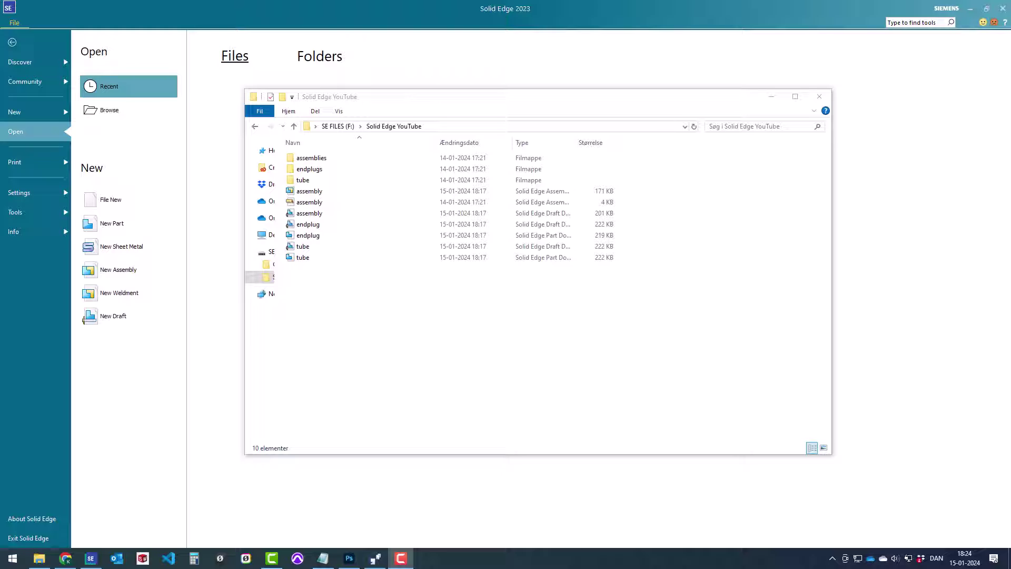
Step: Open the assembly draft from the Solid Edge YouTube folder in Design Manager and expand assembly.asm to its parts
left_click(358, 322)
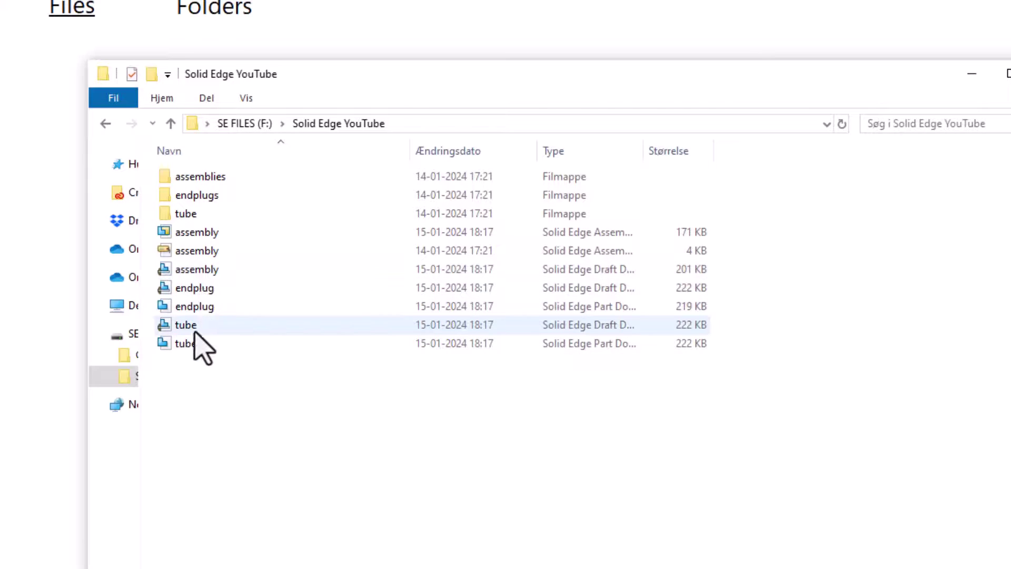
left_click(200, 273)
right_click(200, 272)
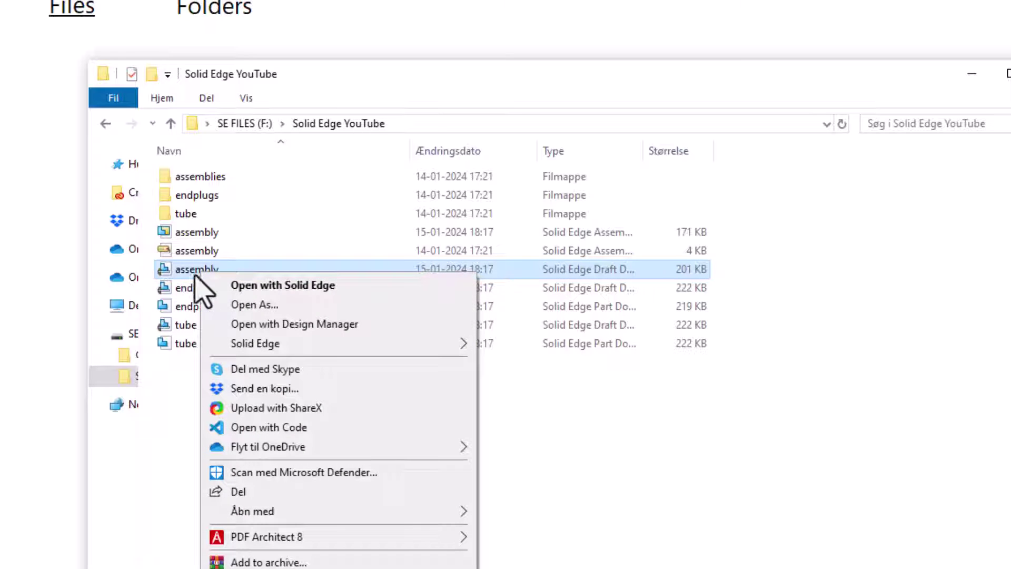
left_click(333, 325)
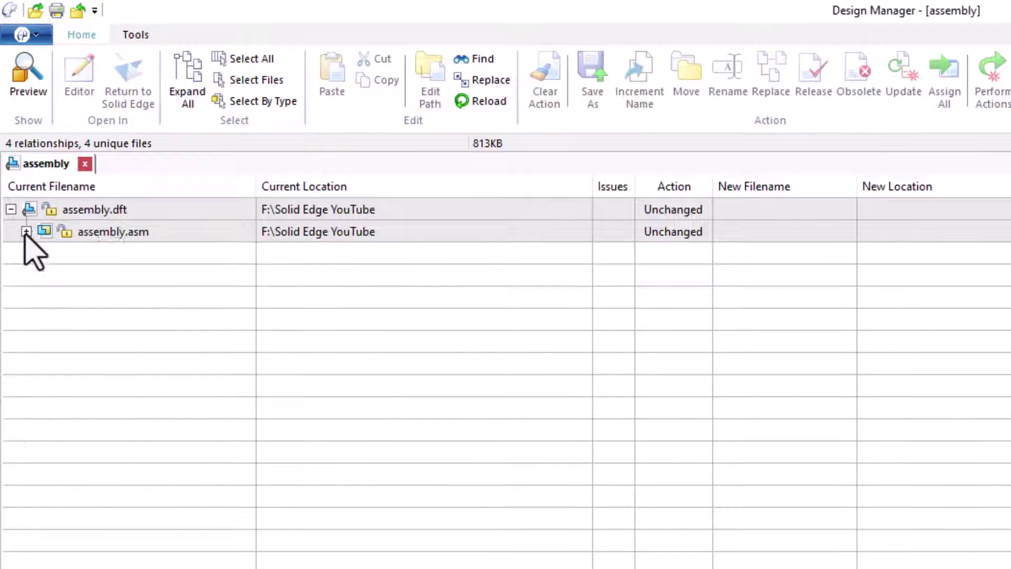
left_click(26, 232)
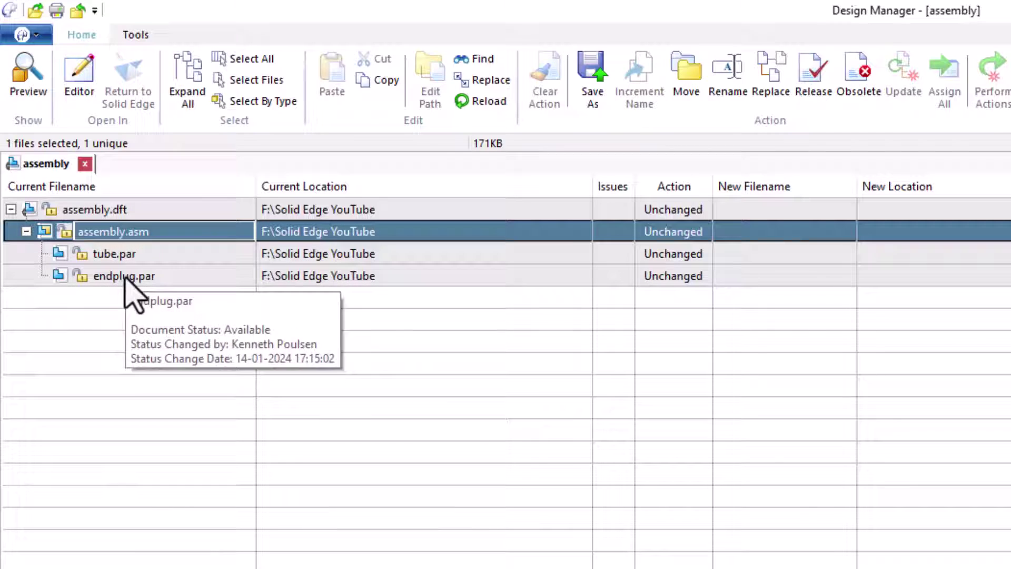
Step: Run a Where Used search for tube.par and endplug.par in the listed folders, including subfolders, to add their drafts to the structure
left_click(110, 253)
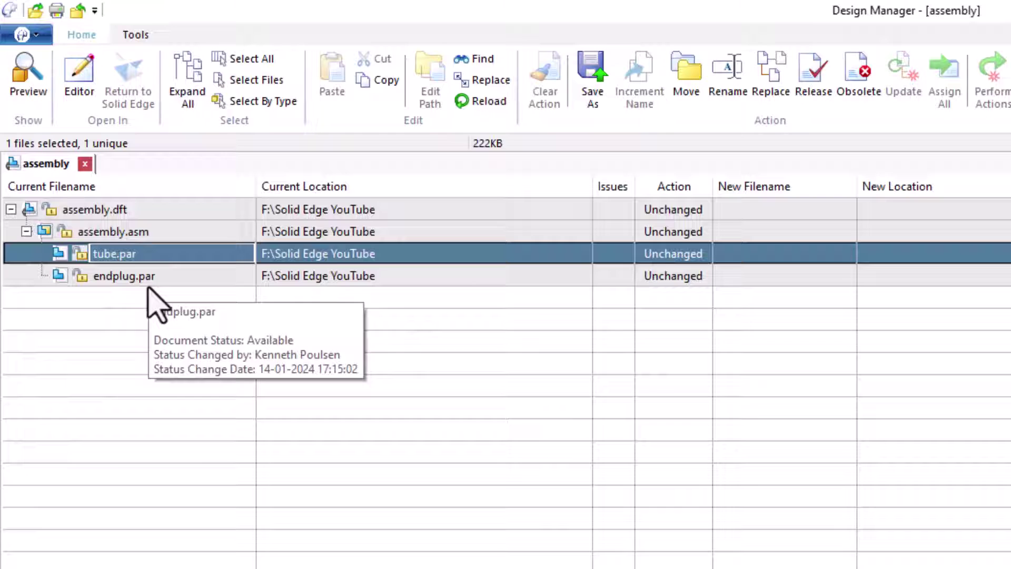
left_click(157, 278, "ctrl")
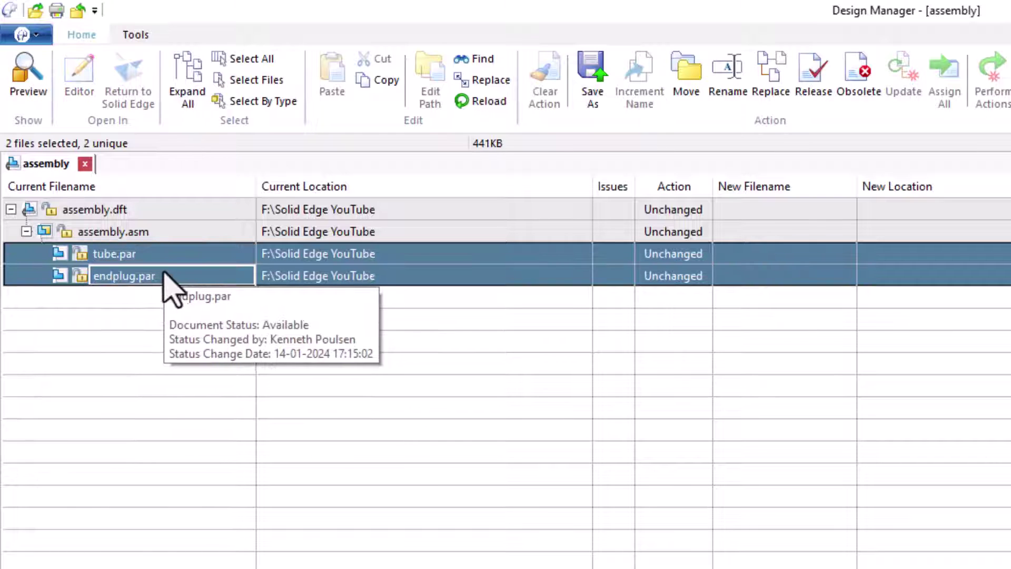
left_click(168, 258)
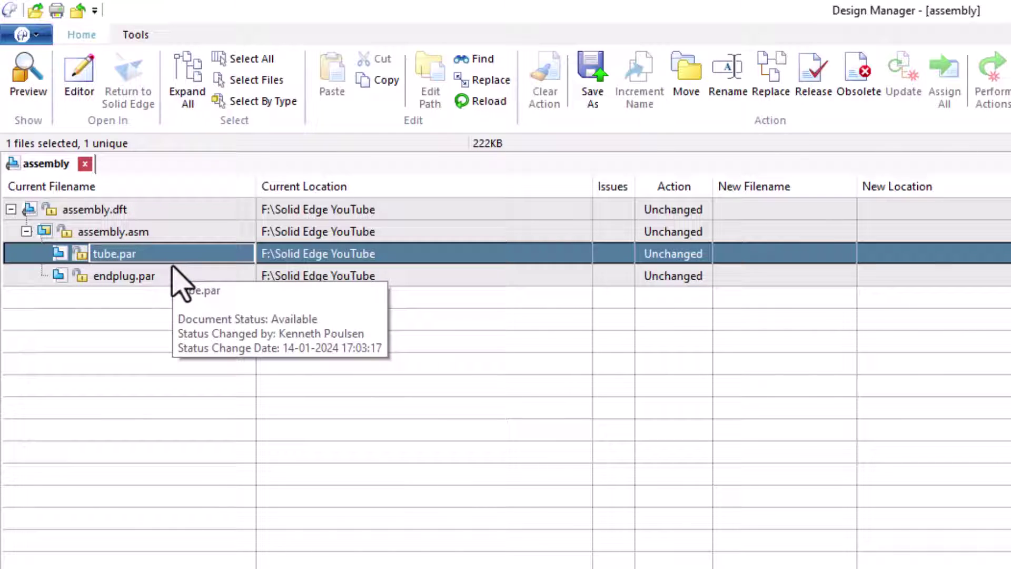
left_click(175, 278, "ctrl")
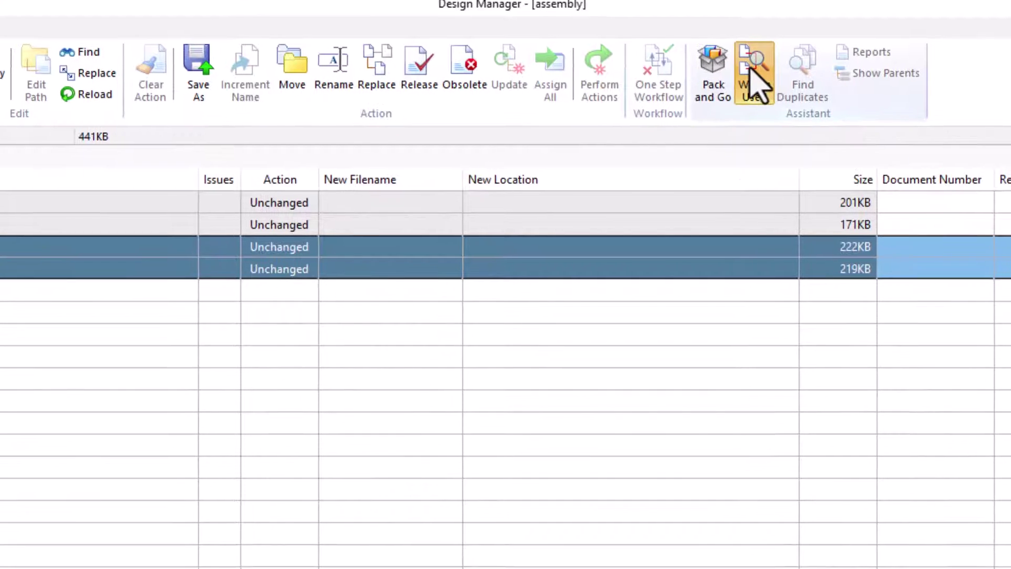
left_click(756, 82)
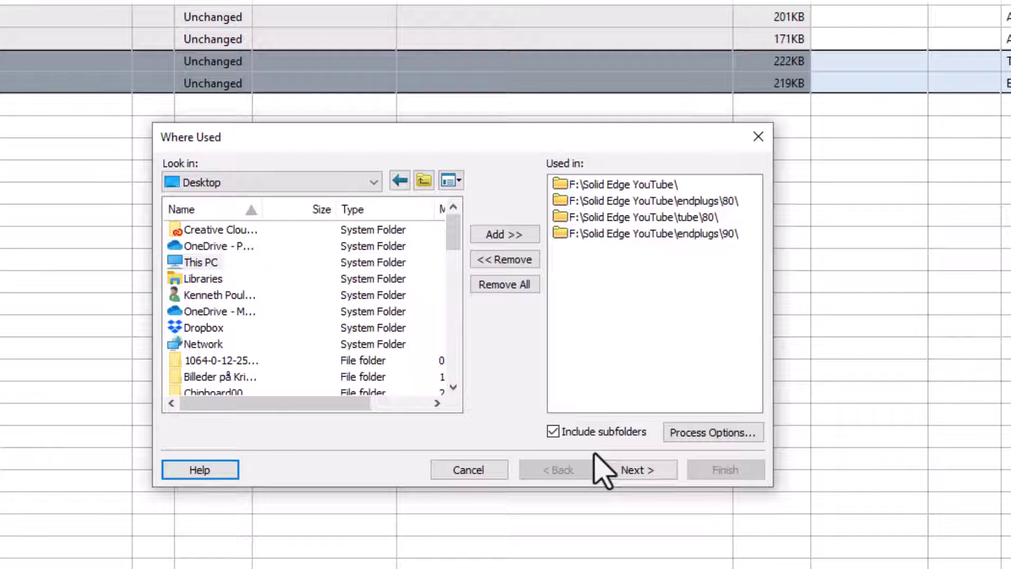
left_click(646, 471)
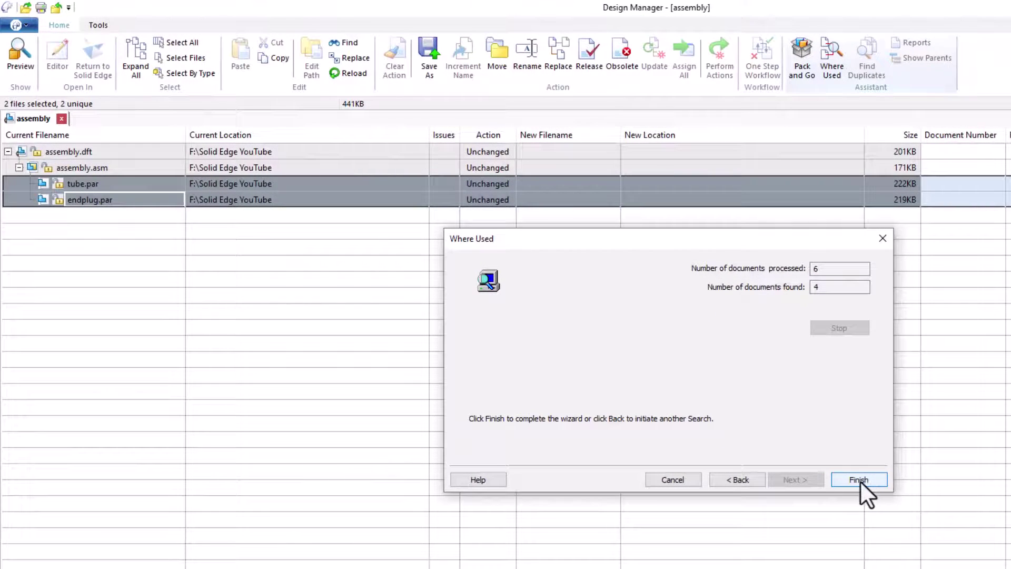
left_click(858, 479)
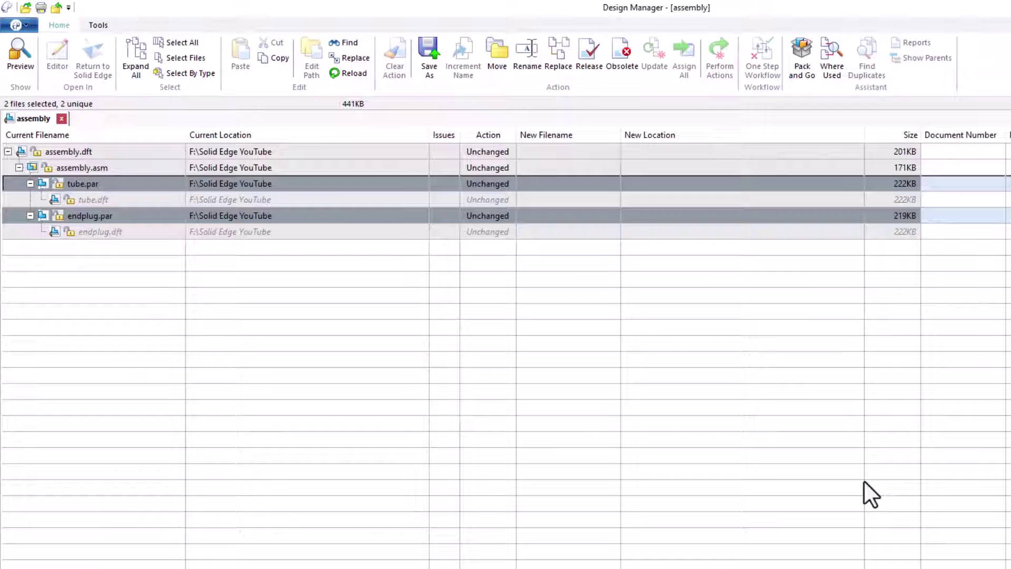
Step: Assign the Save As action to every file in the structure, including the tube and endplug drafts
left_click(120, 200)
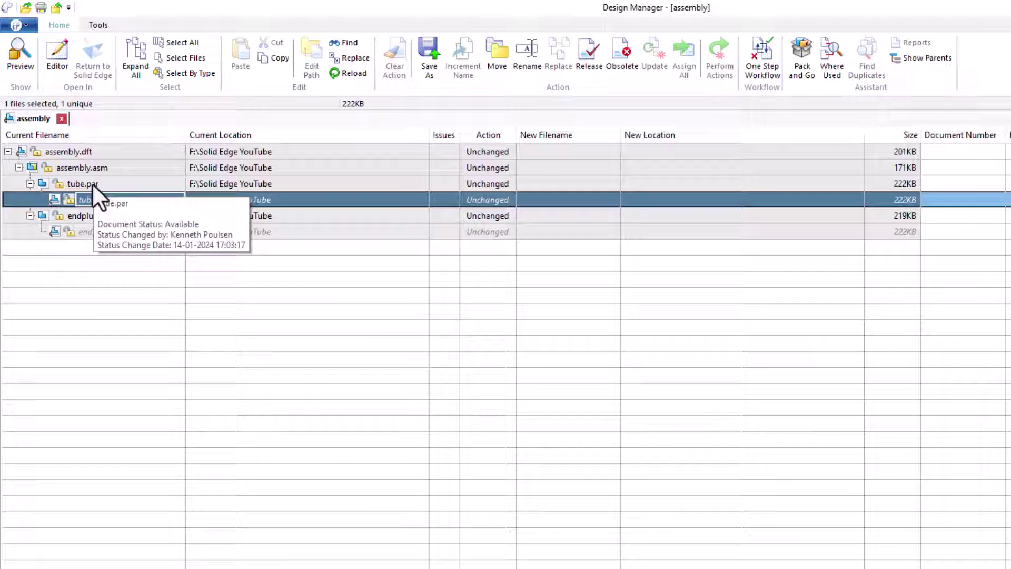
mouse_move(120, 233)
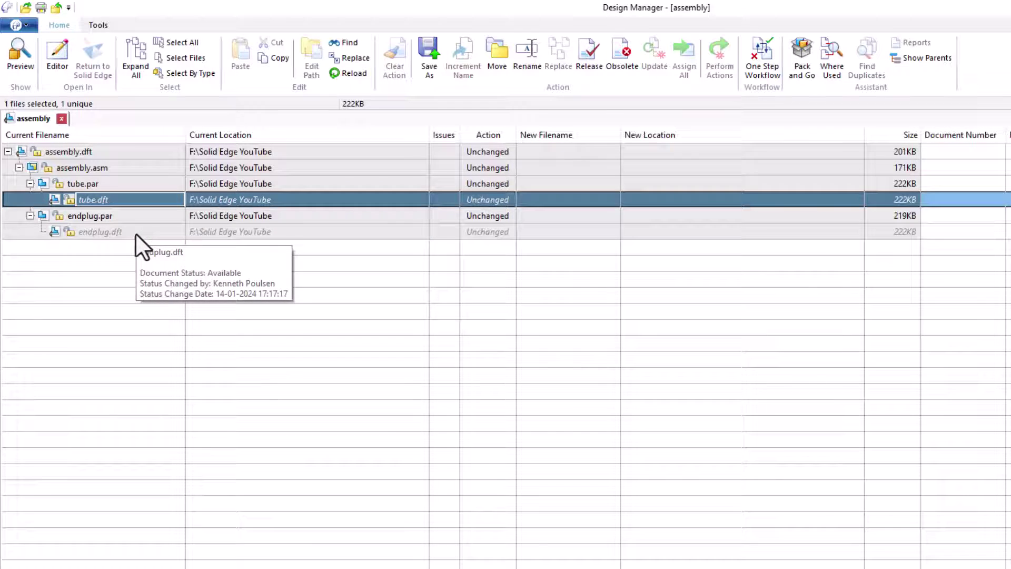
left_click(101, 151)
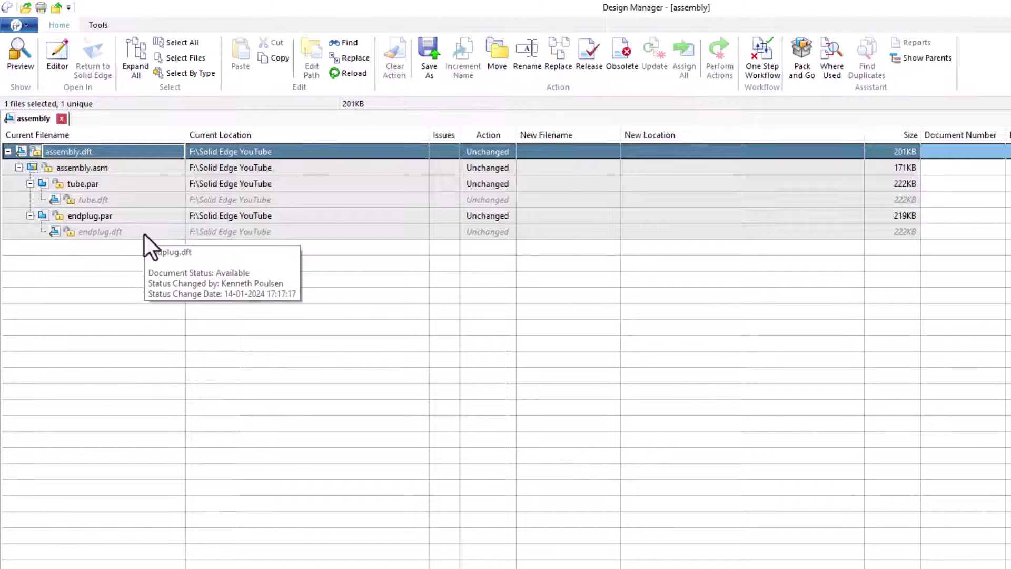
key("ctrl+a")
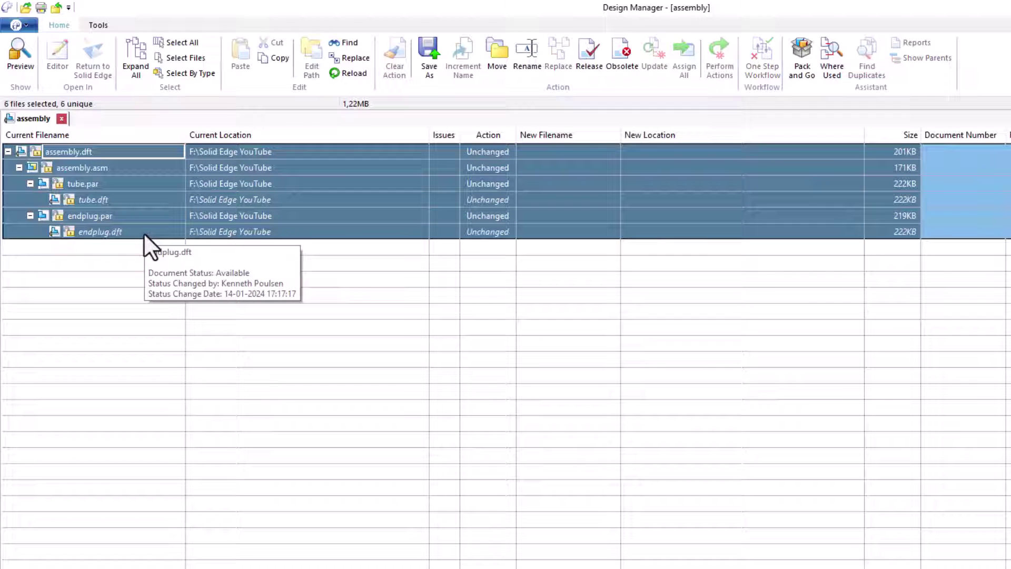
left_click(427, 52)
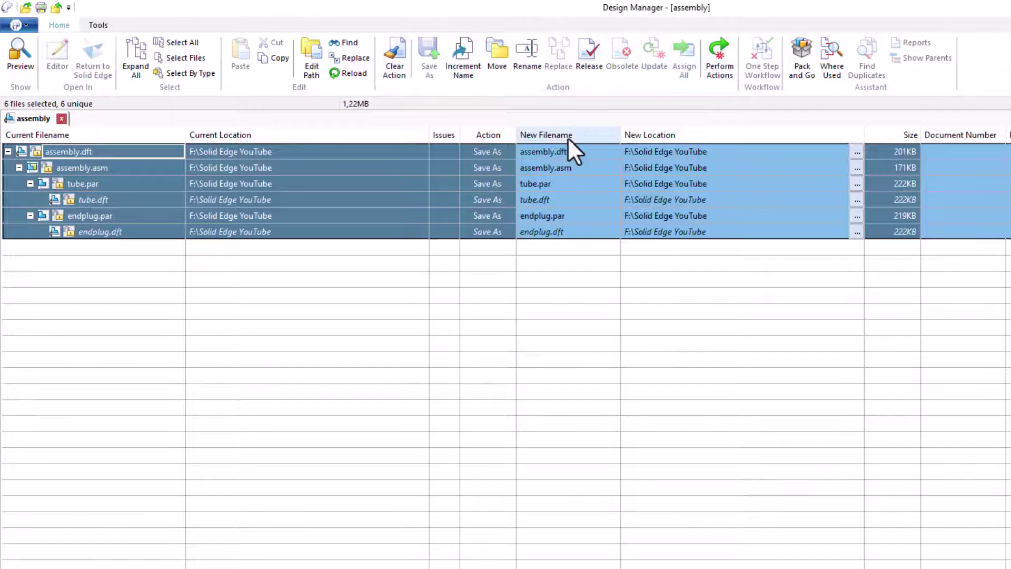
left_click(748, 216)
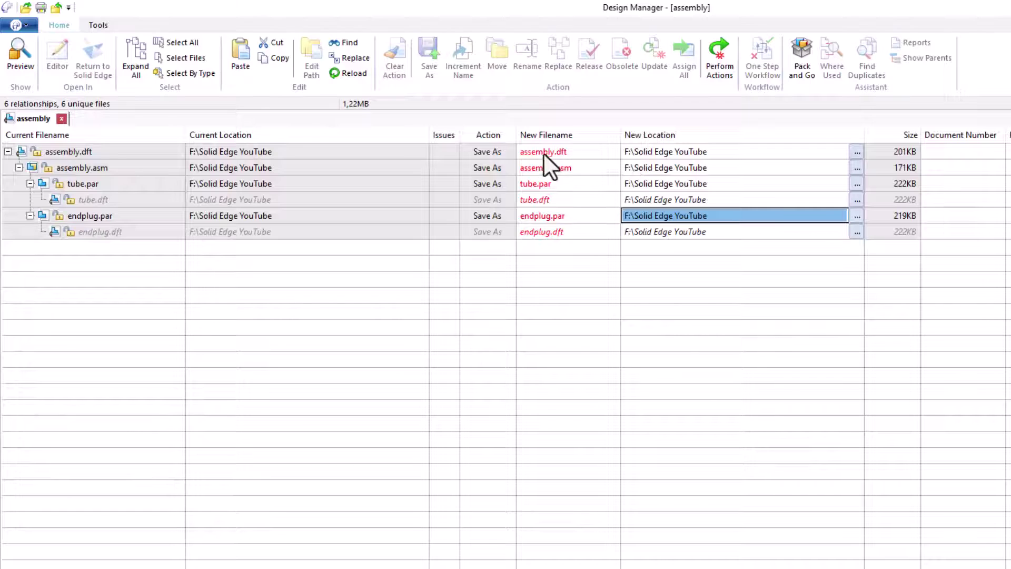
Step: Set the new filenames of the assembly draft and assembly model to new assembly.dft and new assembly.dft.asm
left_click(527, 152)
left_click(526, 153)
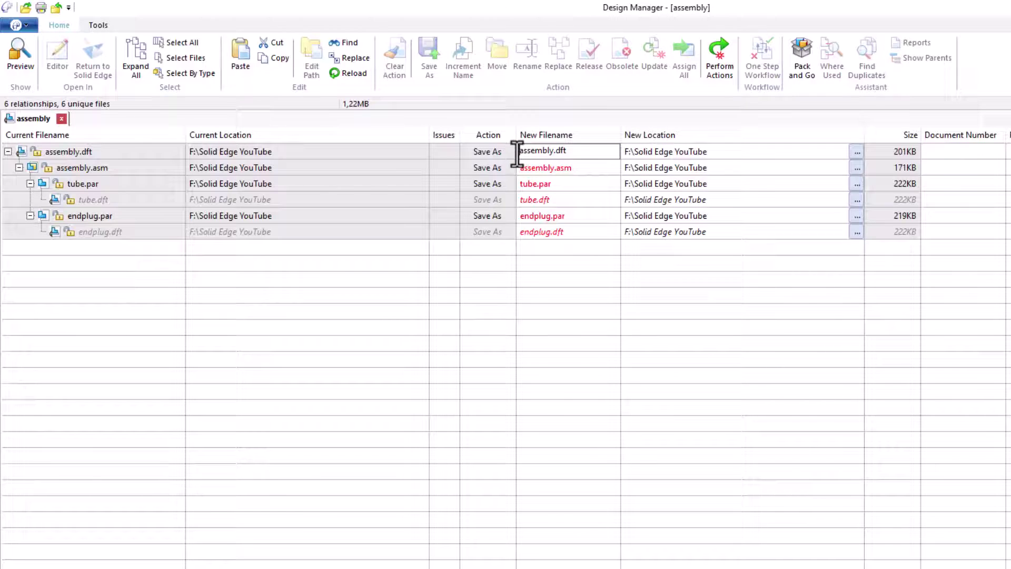
type("new")
left_click(592, 152)
key("ctrl+a")
key("ctrl+c")
left_click(584, 168)
key("ctrl+v")
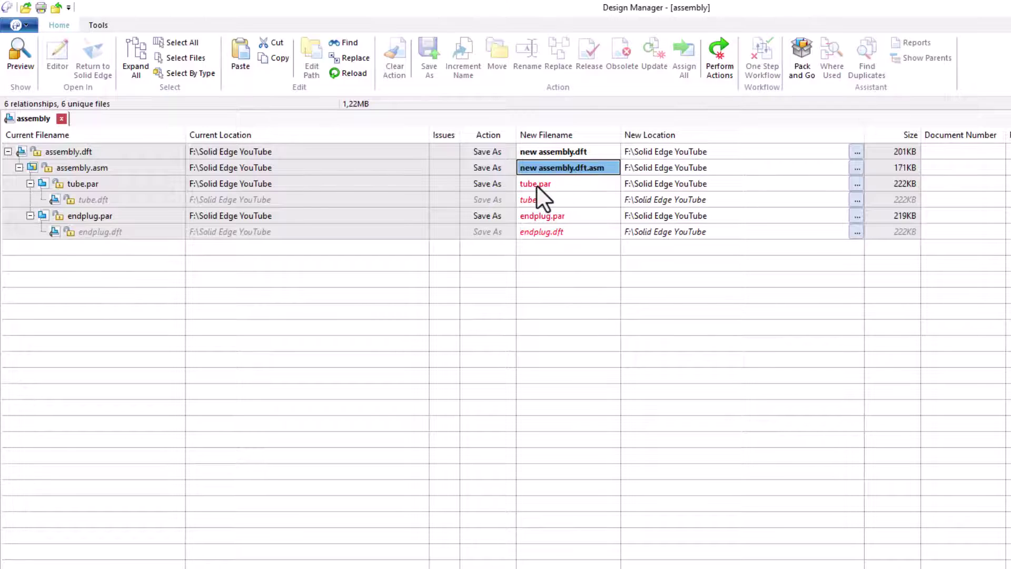
Step: Set the new filenames of the tube part and its draft to new tube.par and new tube.dft
left_click(537, 184)
type("new t")
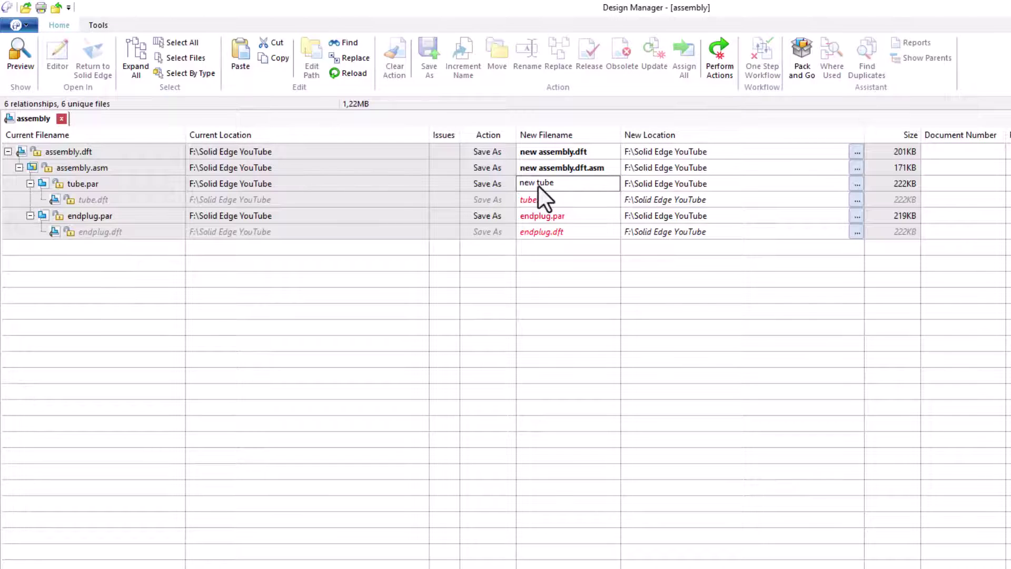
key("Return")
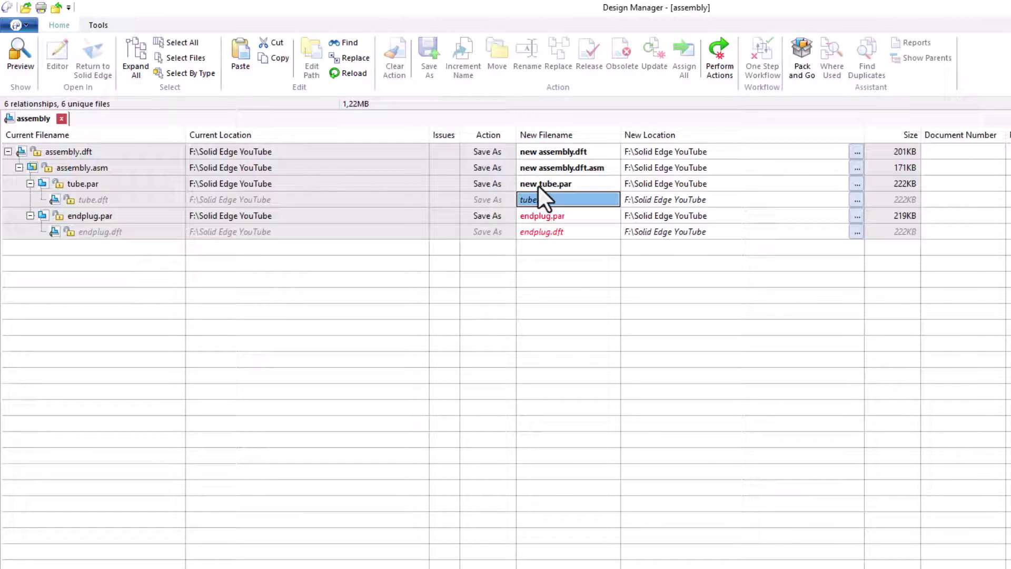
type("new tube")
key("Return")
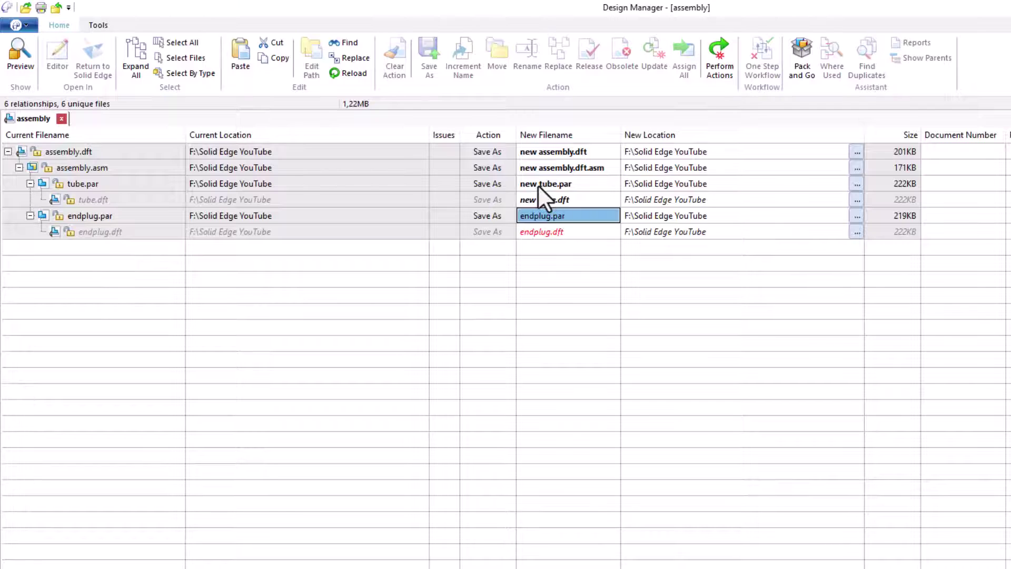
Step: Set the new filenames of the endplug part and its draft to new endplug.par and new endplug.par.dft
type("new endpl")
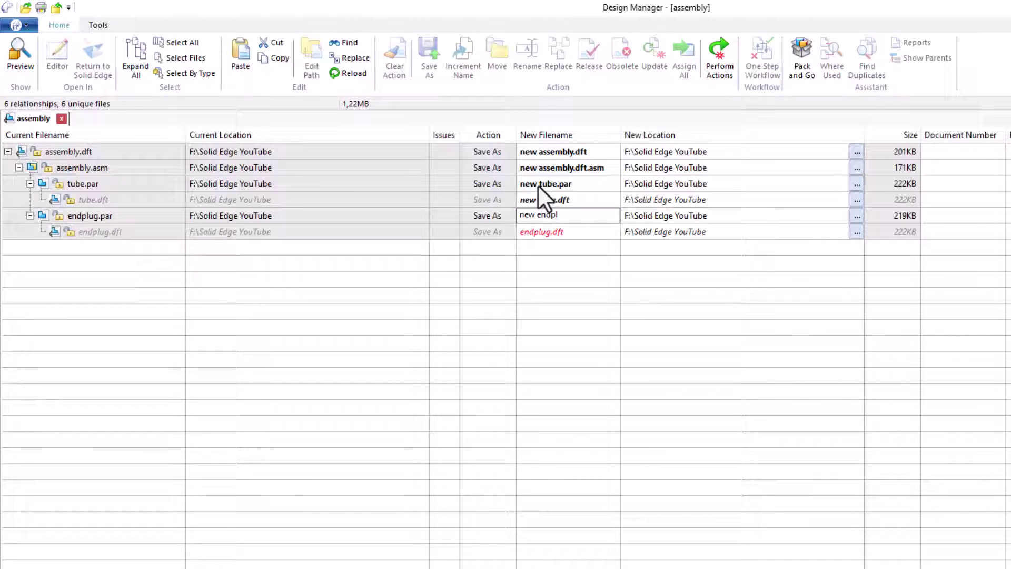
type("ug.par")
key("Return")
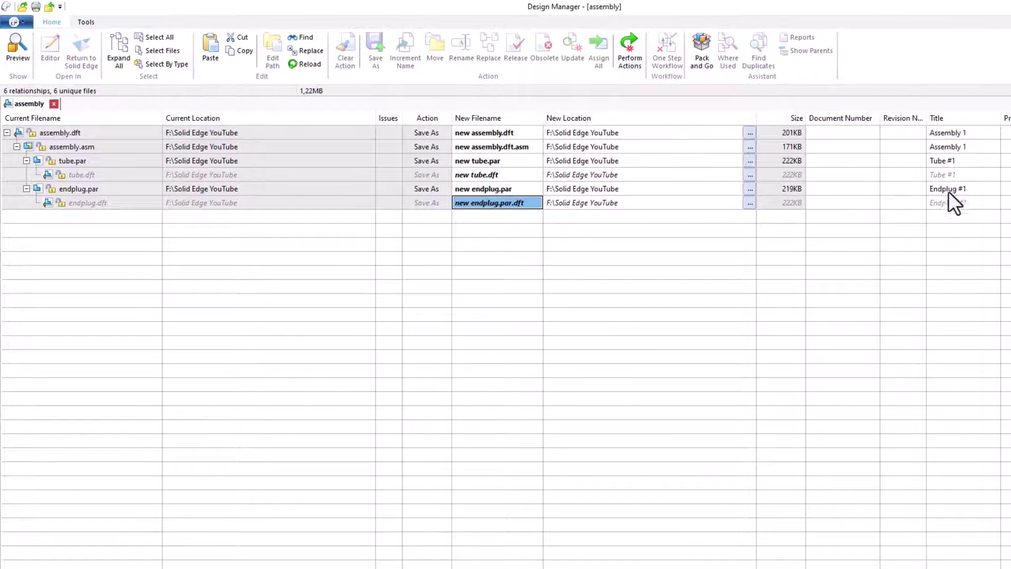
Step: Perform the assigned Save As actions and expand new assembly.dft.asm to check its copied parts
left_click(504, 148)
left_click(500, 185)
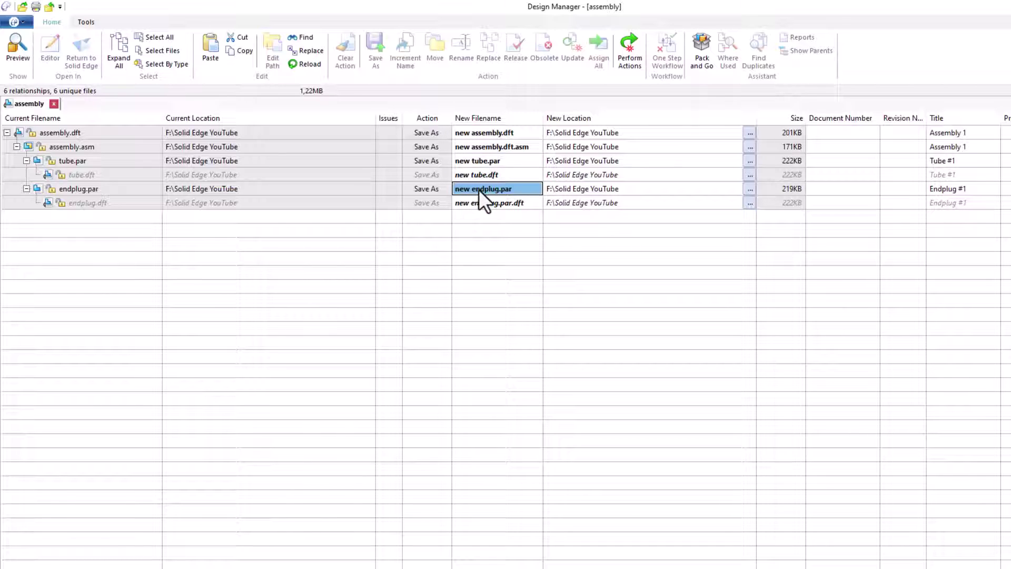
left_click(498, 201)
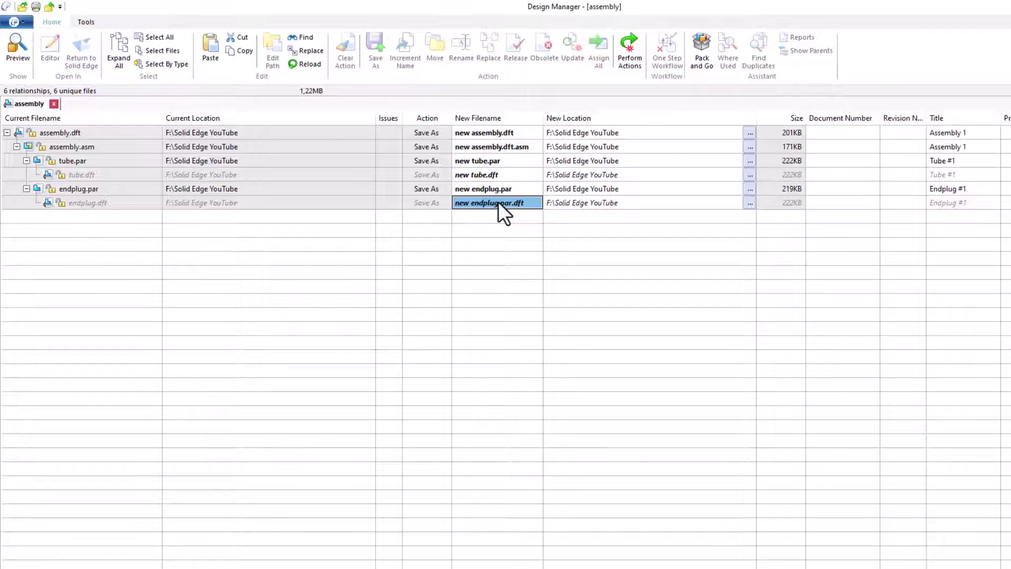
left_click(634, 46)
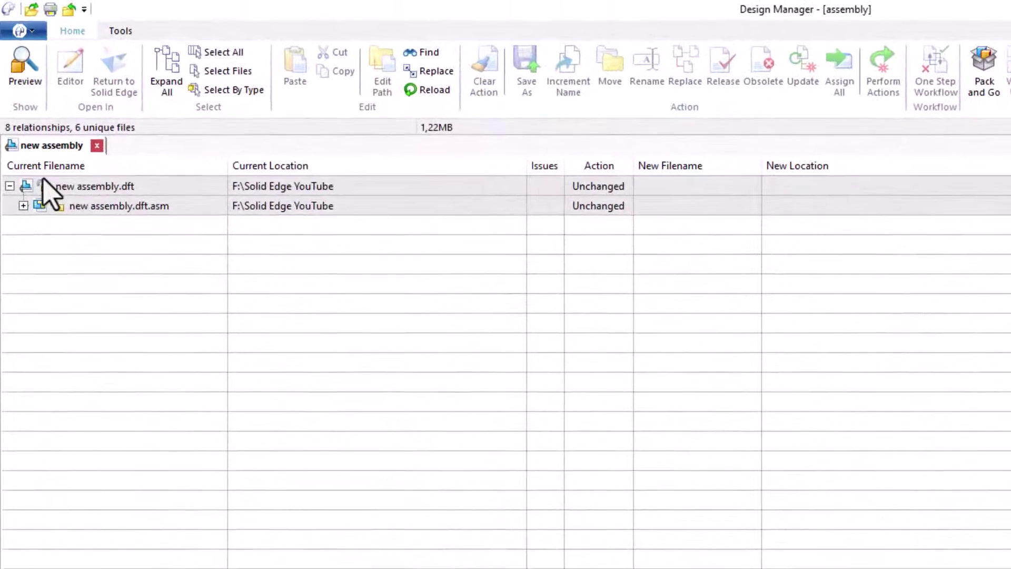
mouse_move(55, 133)
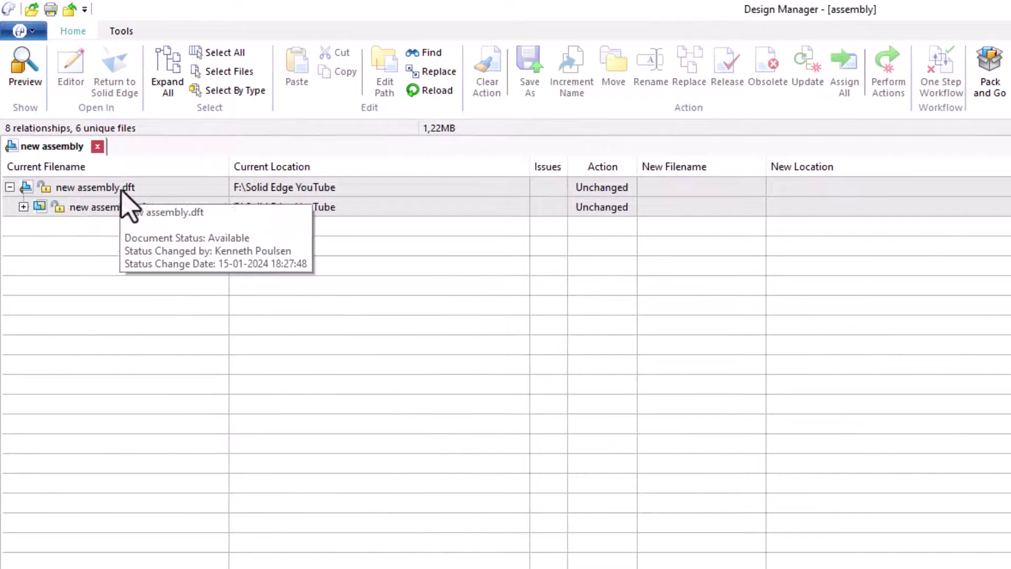
mouse_move(105, 209)
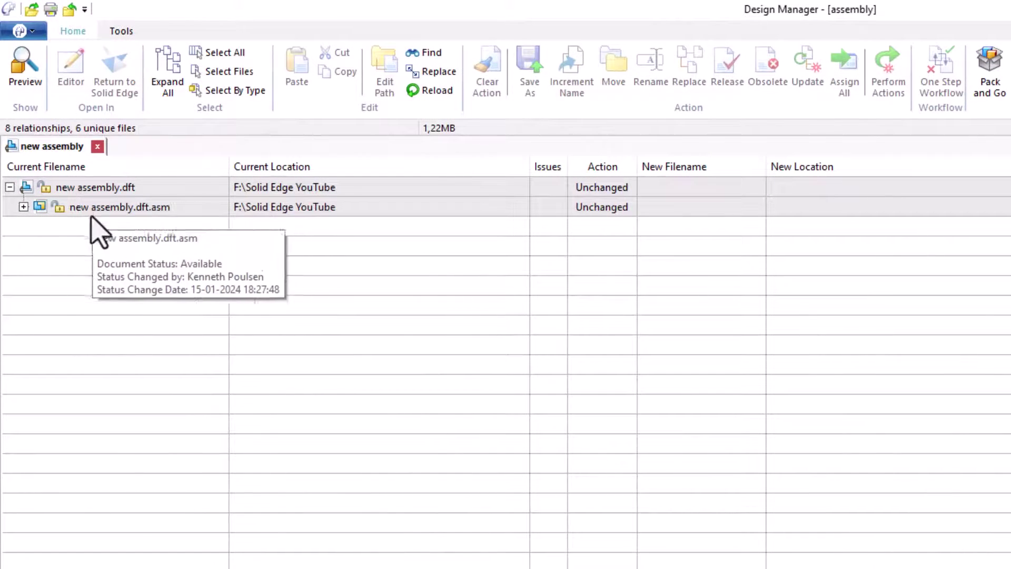
left_click(24, 207)
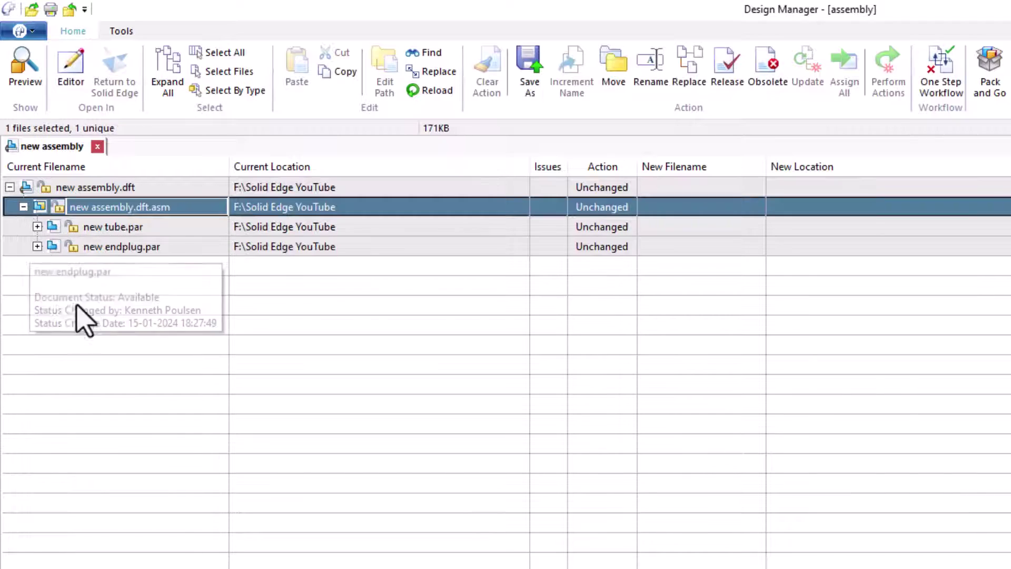
mouse_move(140, 248)
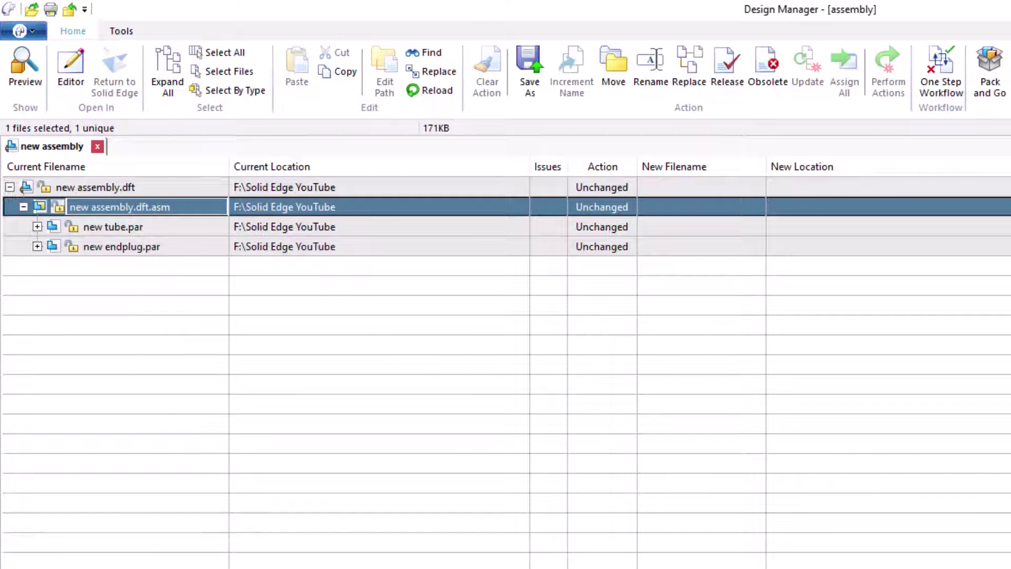
Step: Close the structure in Design Manager and open the copied assembly model new assembly.dft from the project folder in Solid Edge
key("ctrl+F4")
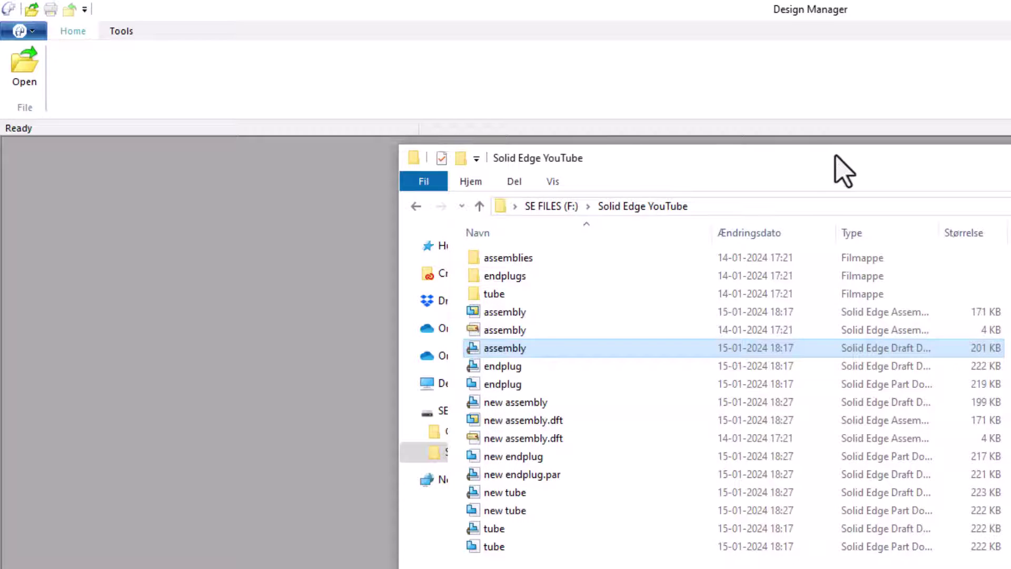
left_click_drag(829, 154, 810, 153)
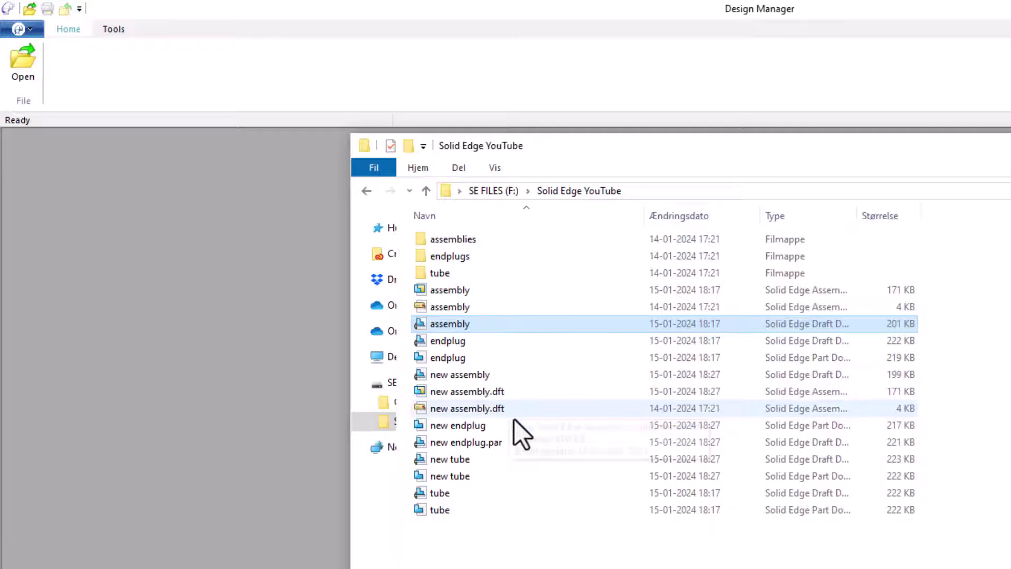
double_click(493, 409)
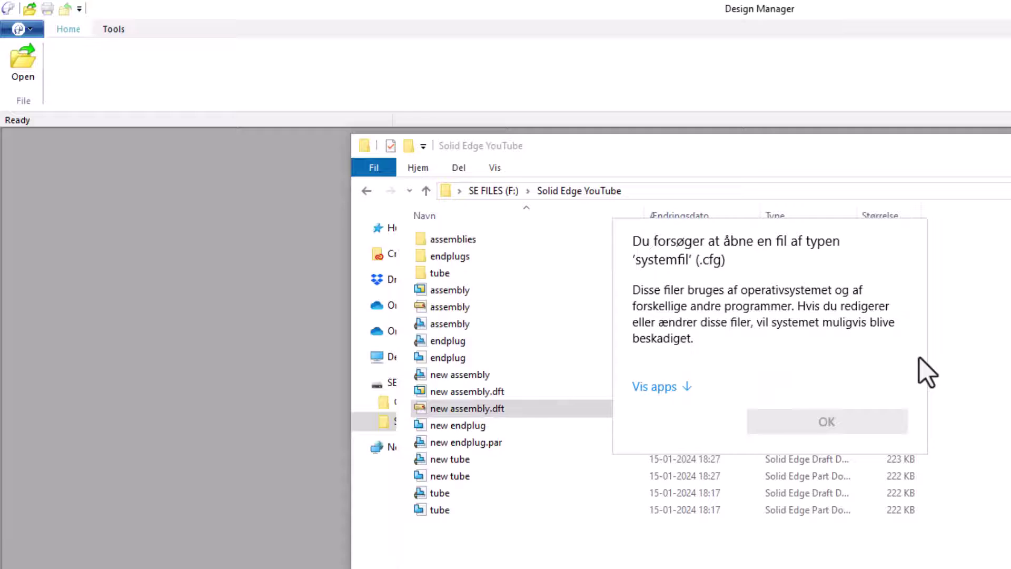
key("Escape")
double_click(443, 391)
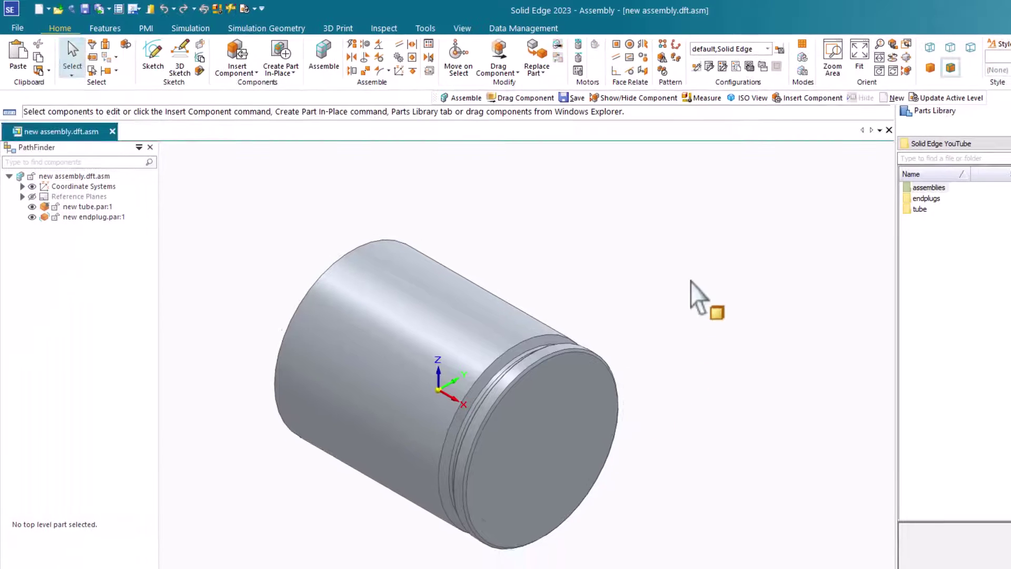
Step: Inspect the copied tube and endplug assembly from its open end and close the assembly document
middle_click_drag(400, 419, 523, 469)
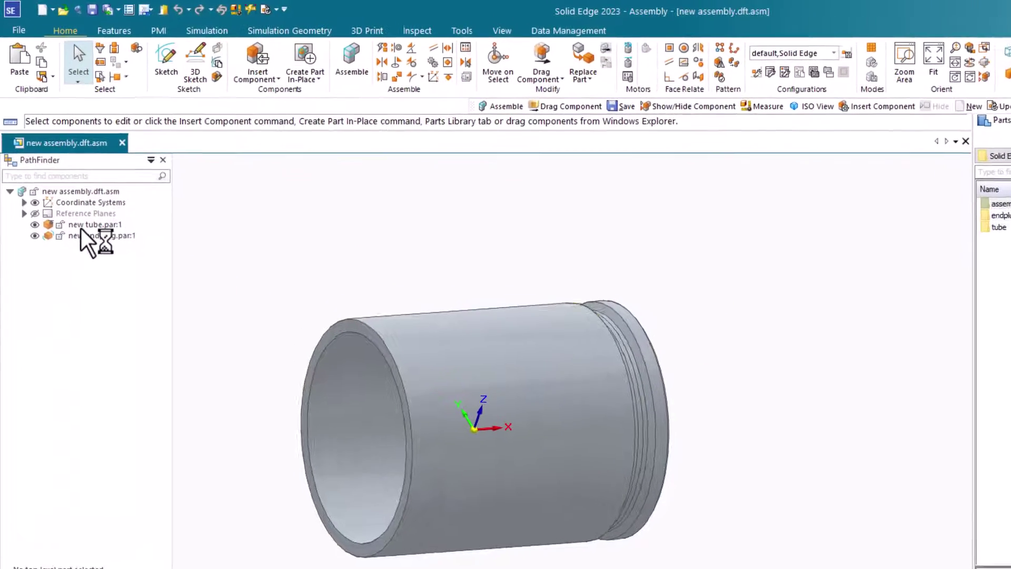
left_click(89, 207)
left_click(130, 302)
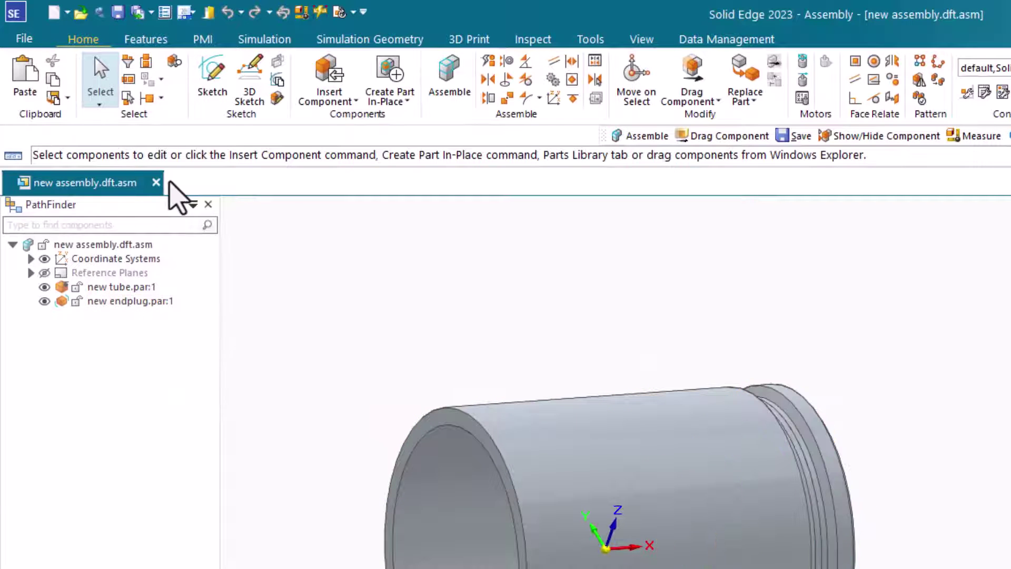
left_click(1003, 183)
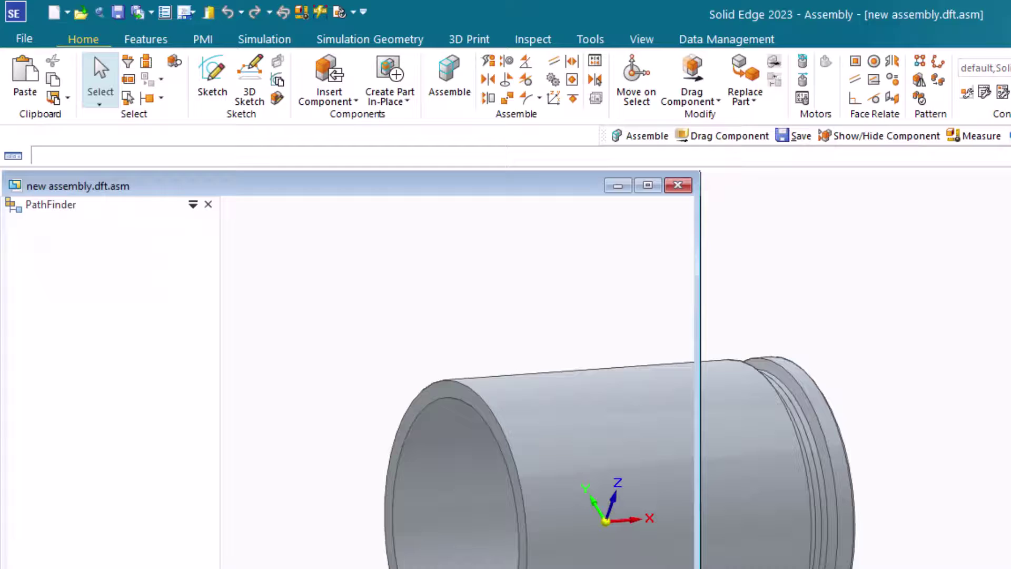
left_click(678, 185)
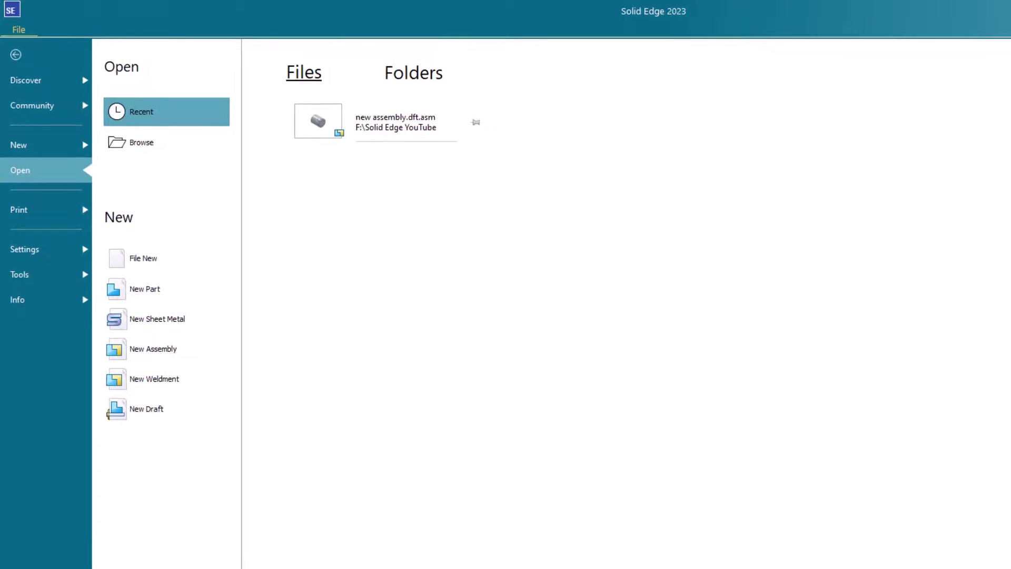
Step: Open the new assembly draft from the project folder with Design Manager and expand new assembly.dft.asm
key("alt+Tab")
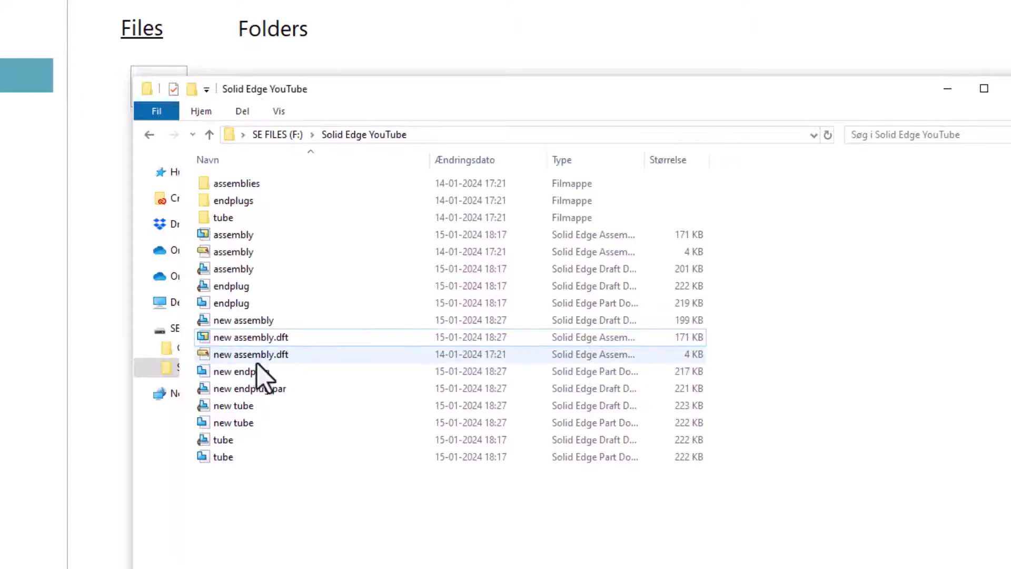
left_click(239, 322)
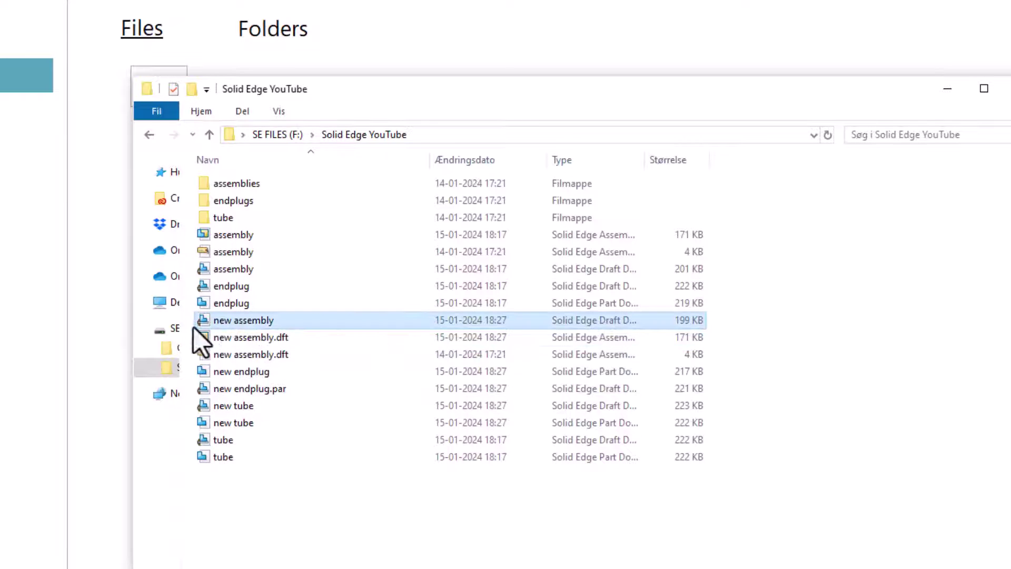
right_click(254, 322)
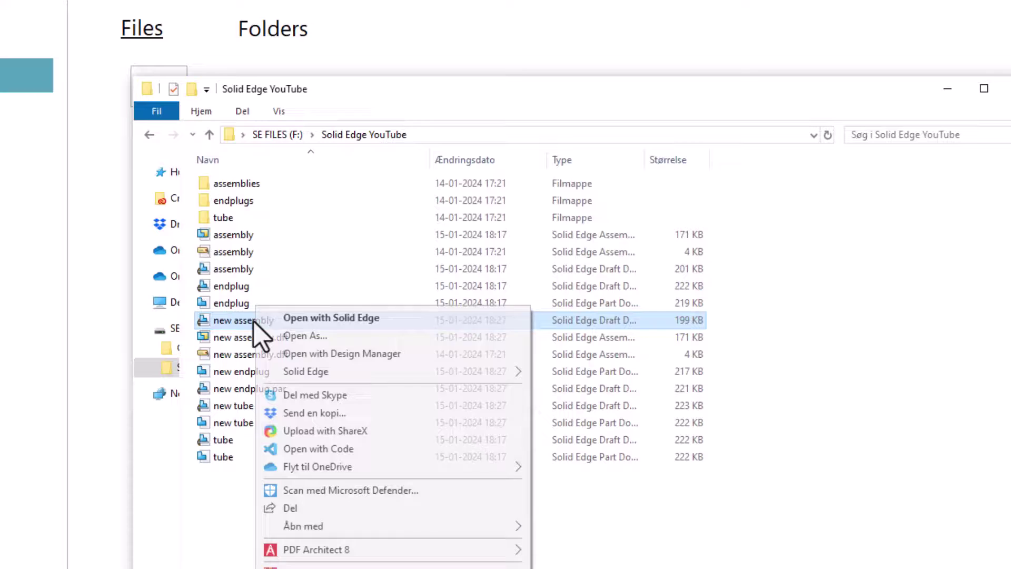
left_click(386, 353)
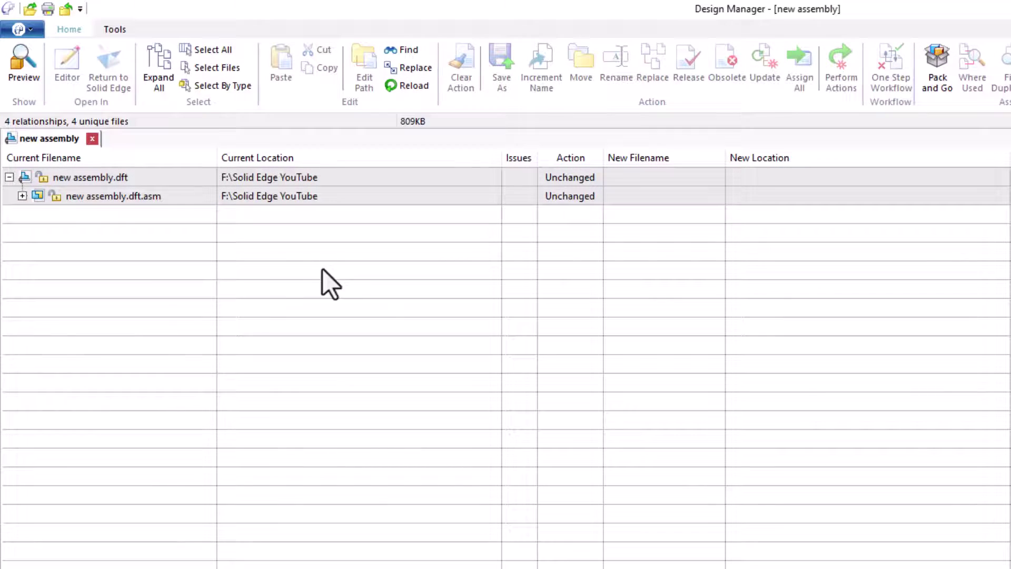
left_click(22, 196)
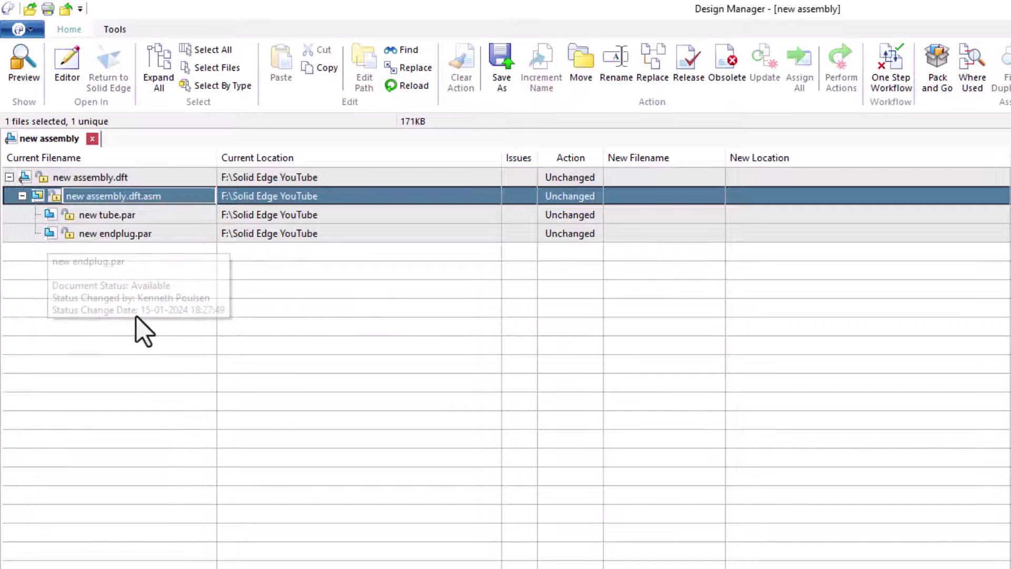
Step: Run a Where Used search on new tube.par and new endplug.par in the listed project folders to add their drafts
left_click(148, 215)
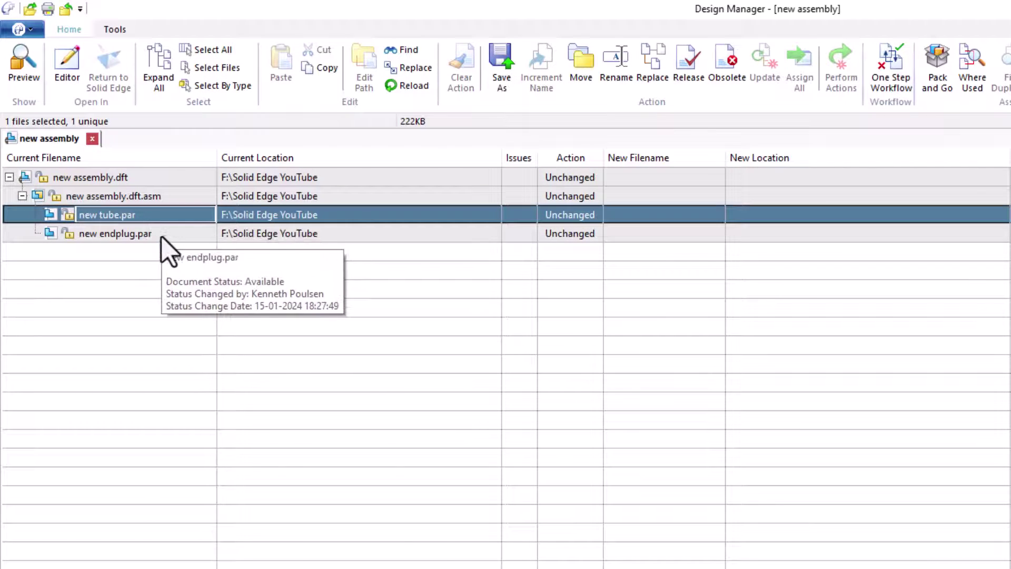
left_click(161, 235, "ctrl")
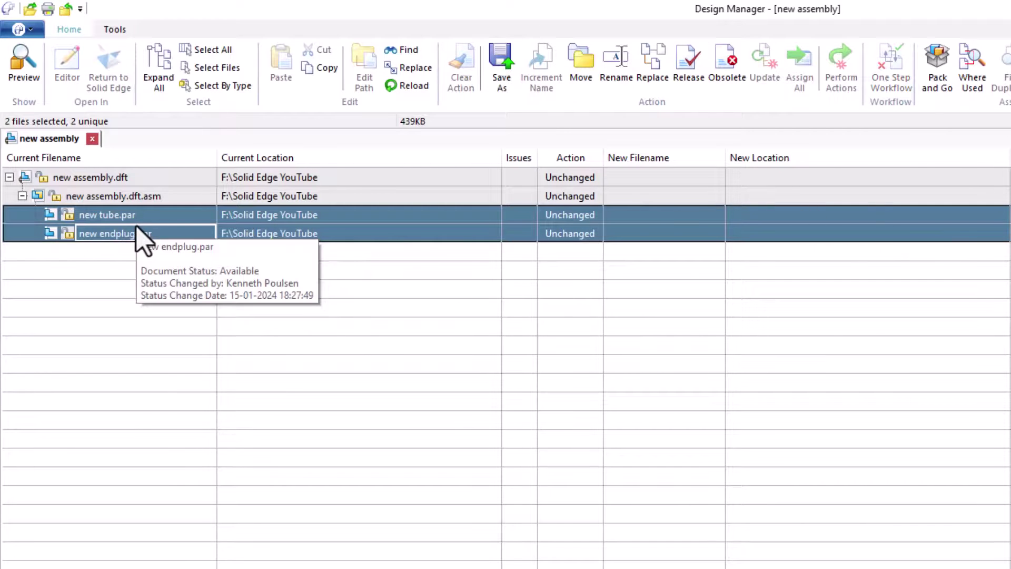
left_click(988, 82)
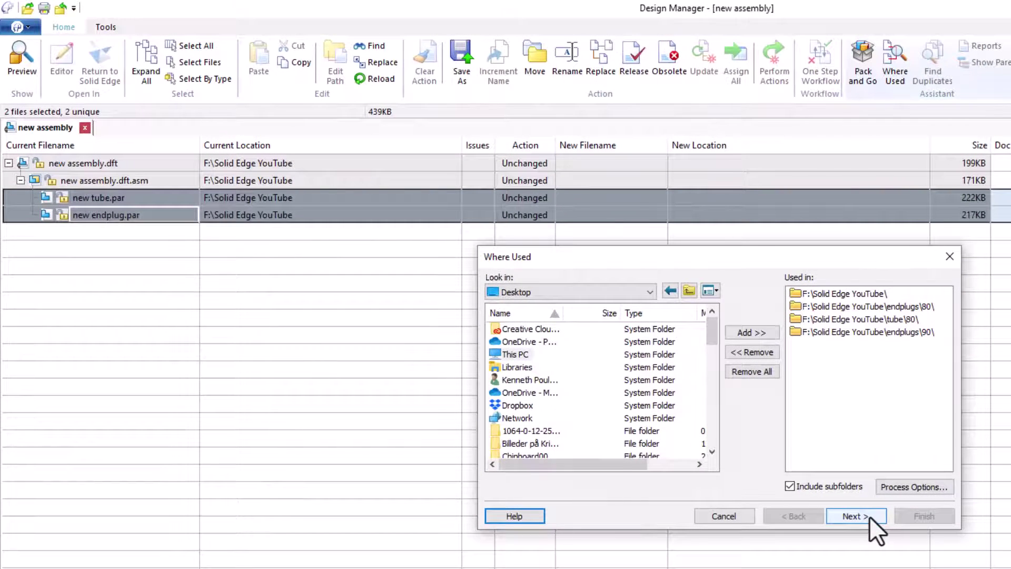
left_click(859, 516)
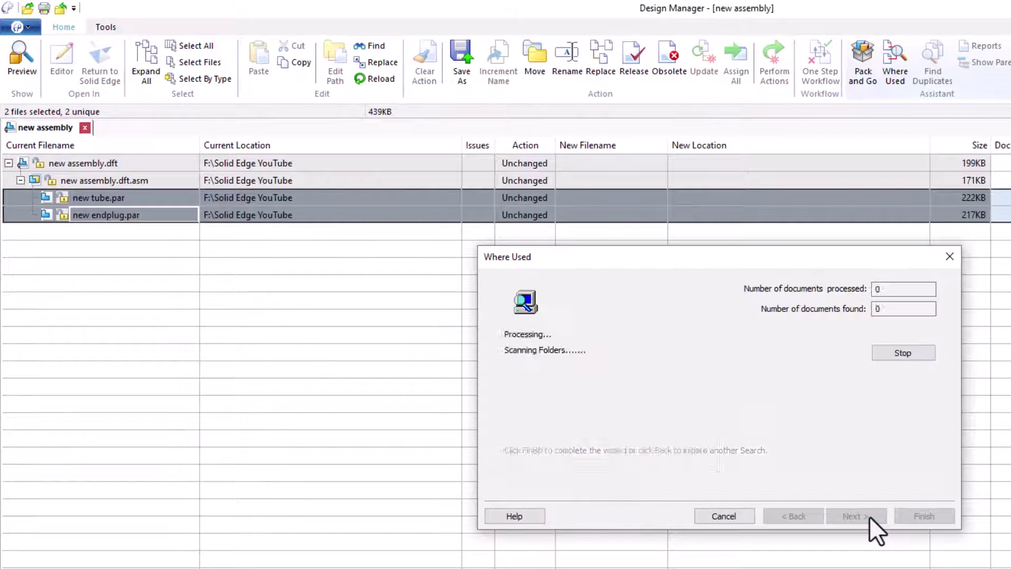
left_click(939, 519)
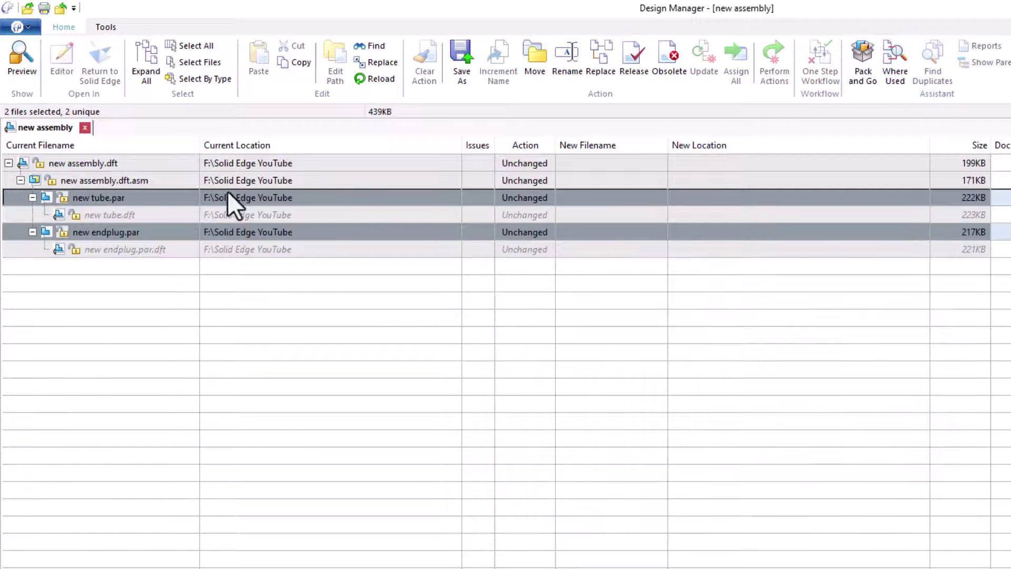
Step: Assign the Move action to all files in the structure and dismiss the path dialog without setting a common folder
left_click(146, 247)
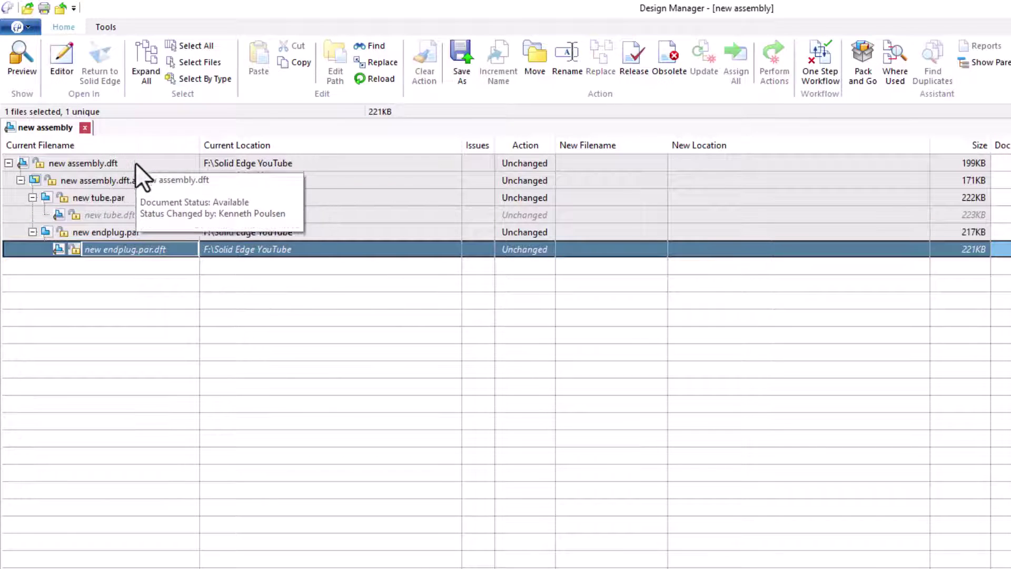
key("ctrl+a")
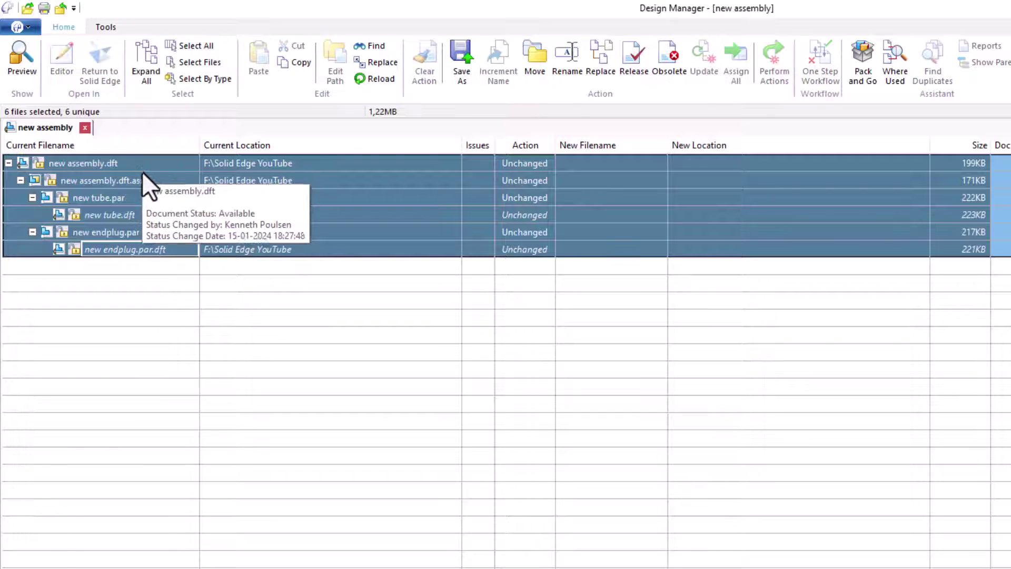
left_click(538, 57)
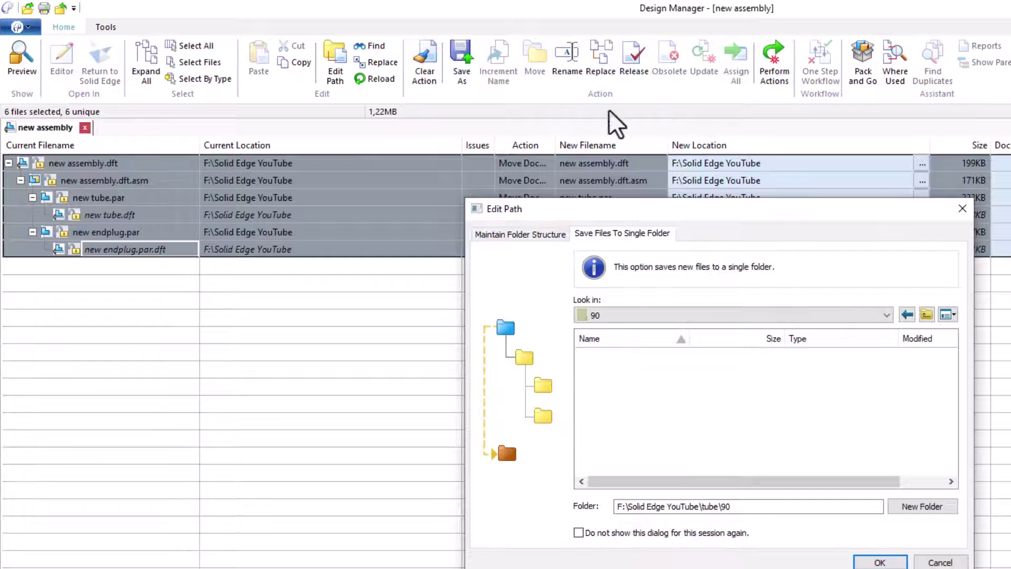
left_click(941, 562)
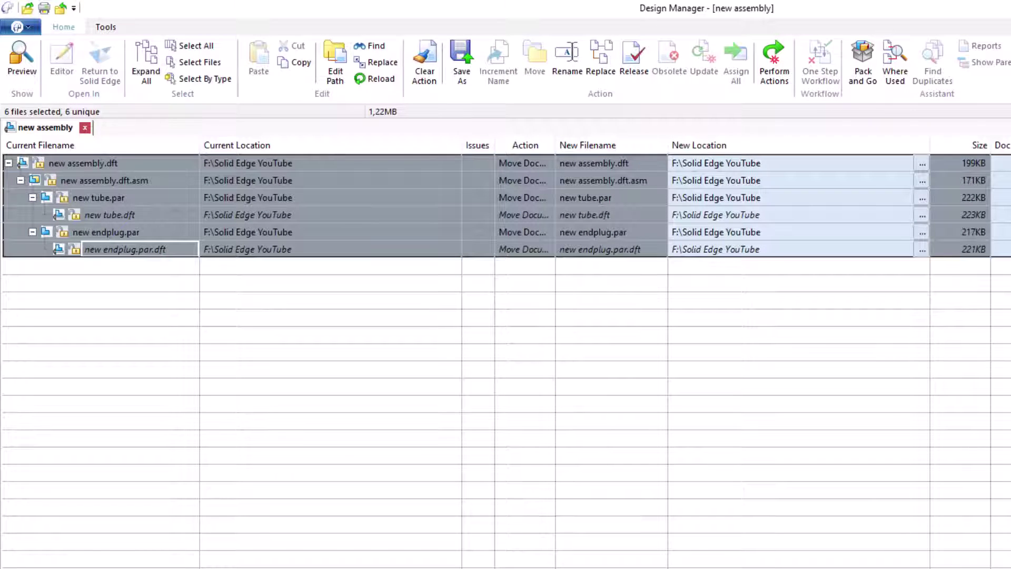
Step: Examine the subfolders of the assemblies, endplugs and tube folders in File Explorer and return to Design Manager
key("alt+Tab")
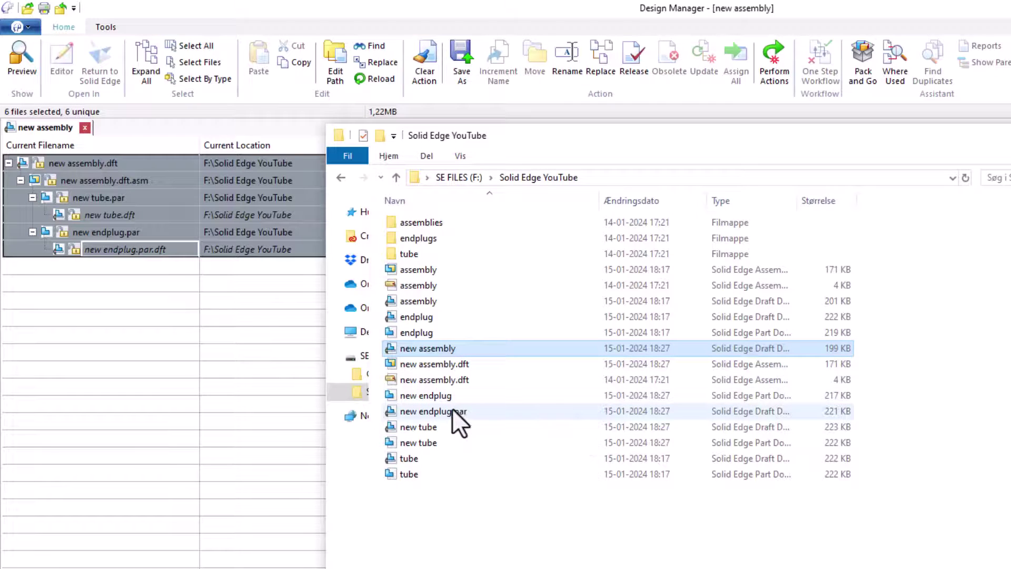
left_click(431, 225)
double_click(431, 224)
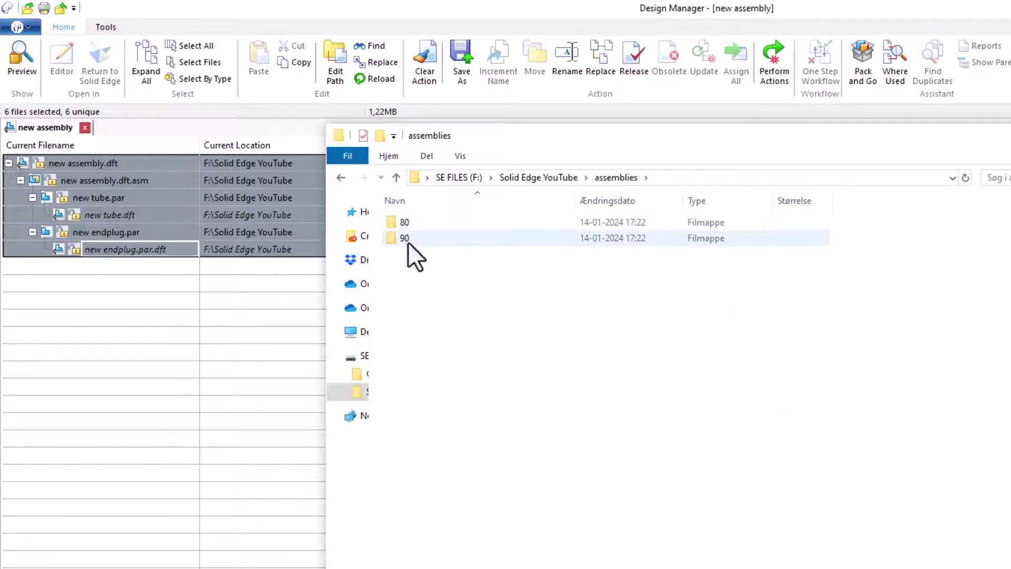
left_click(545, 177)
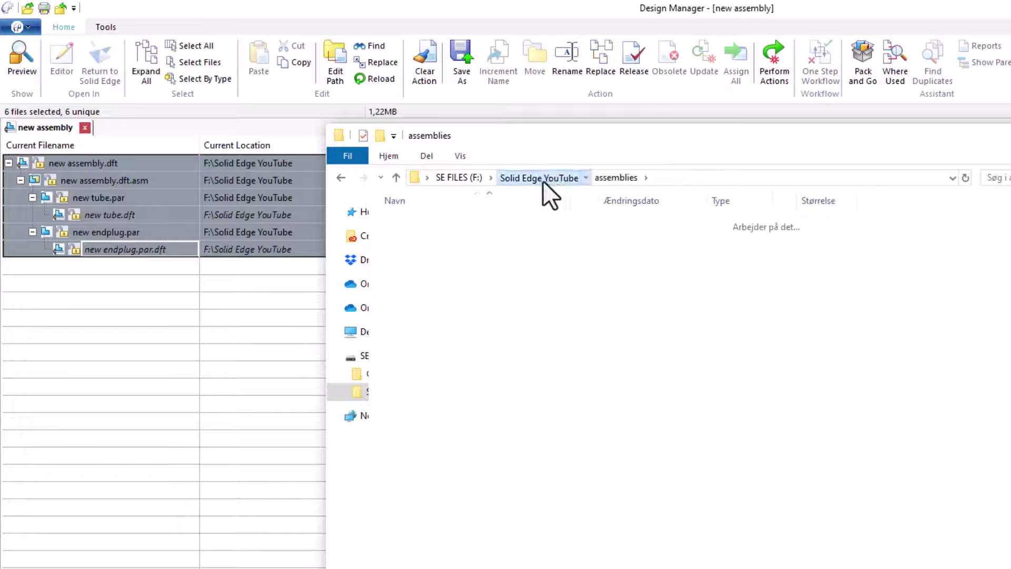
double_click(409, 240)
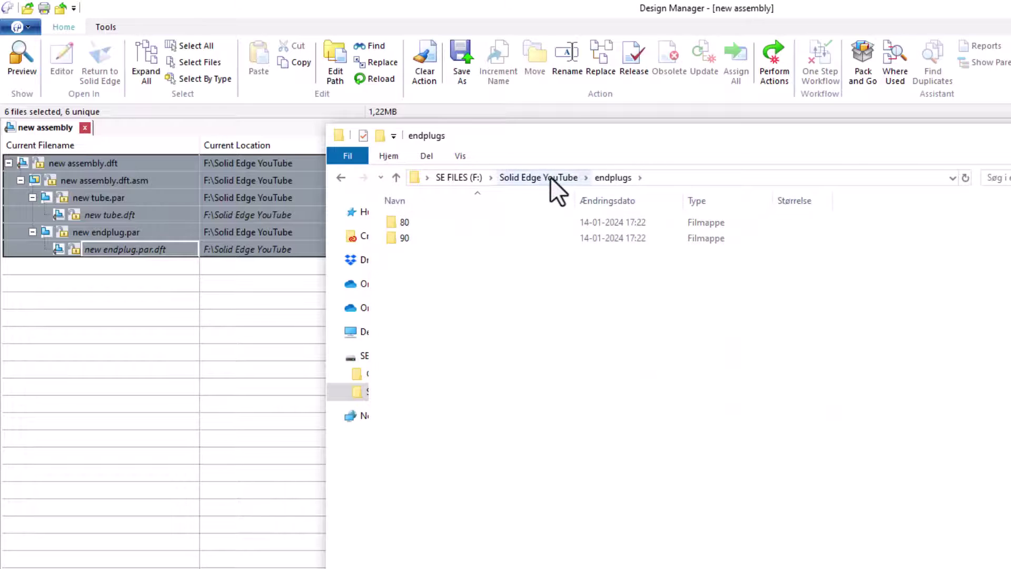
left_click(551, 177)
double_click(416, 254)
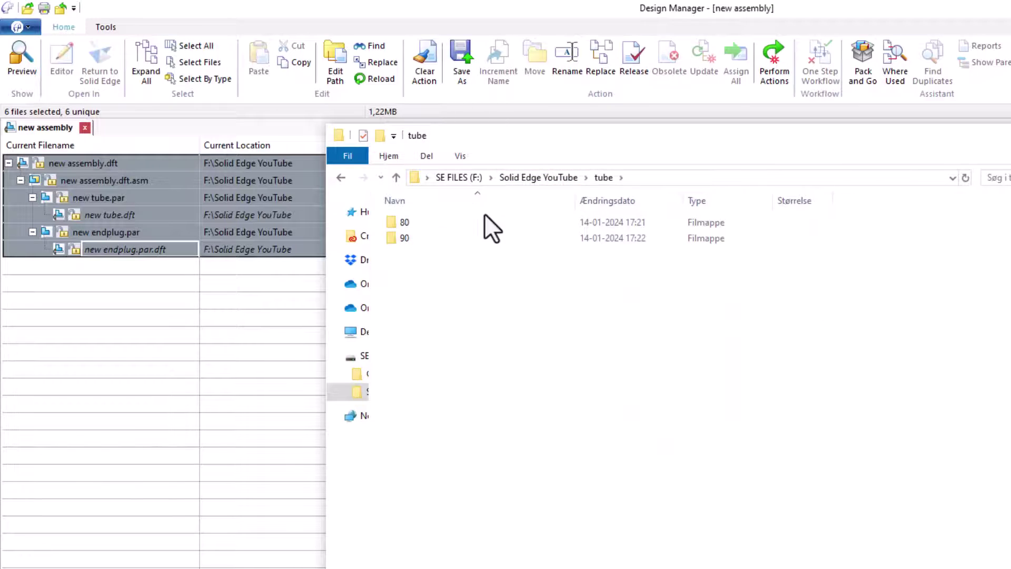
key("alt+Tab")
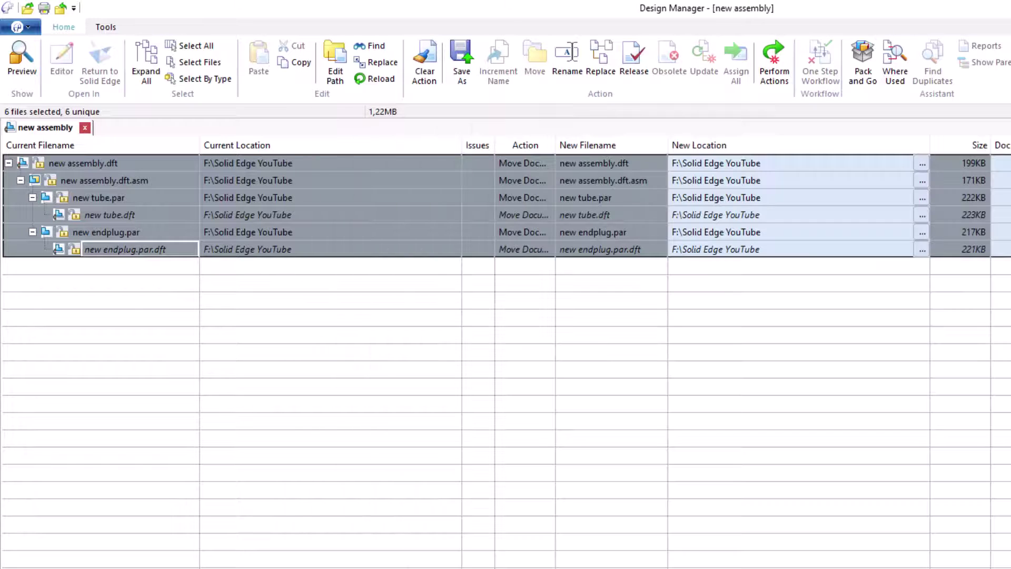
Step: Set the new locations of new assembly.dft and new assembly.dft.asm to F:\Solid Edge YouTube\assemblies\80
left_click(822, 163)
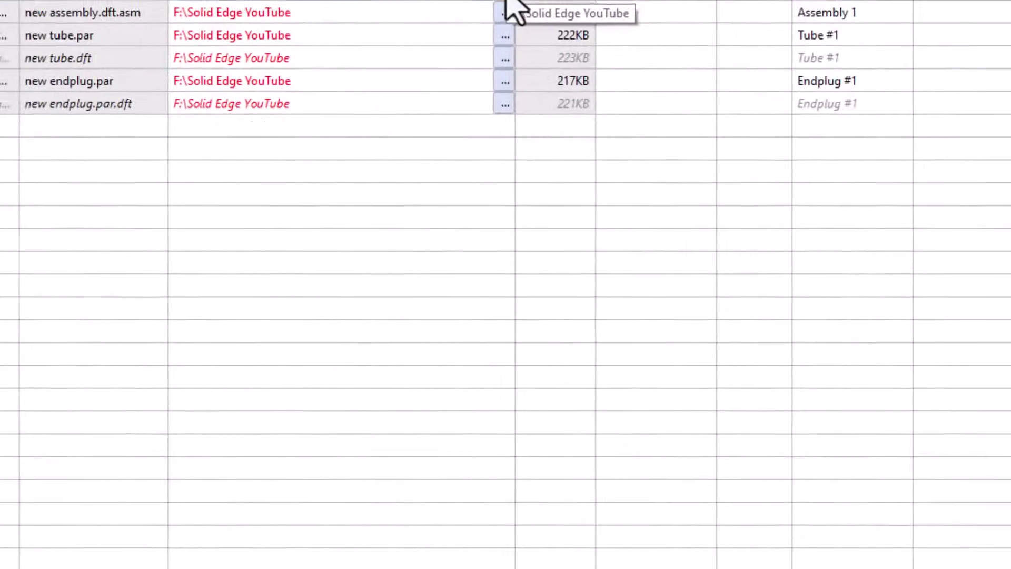
left_click(921, 163)
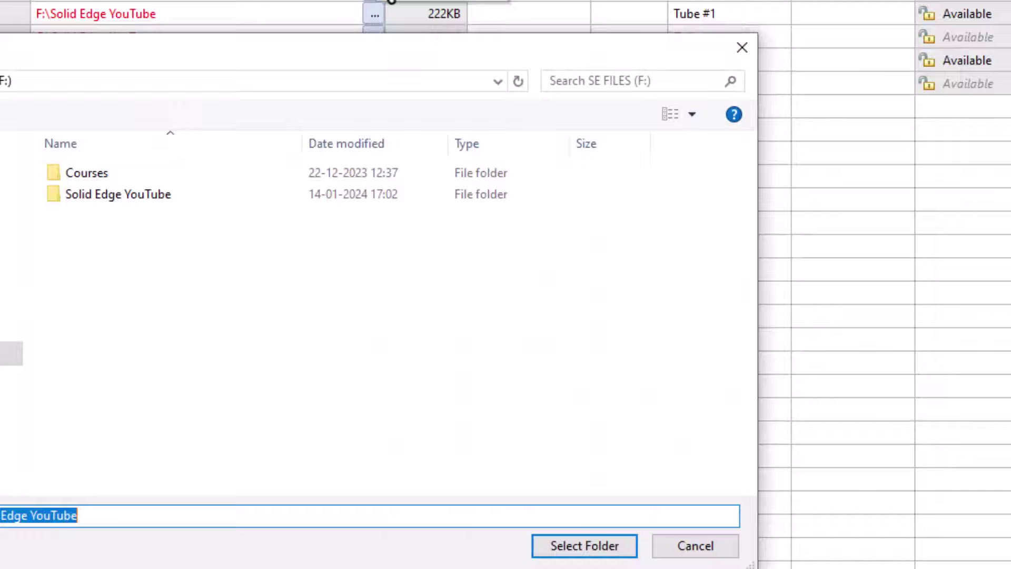
double_click(158, 198)
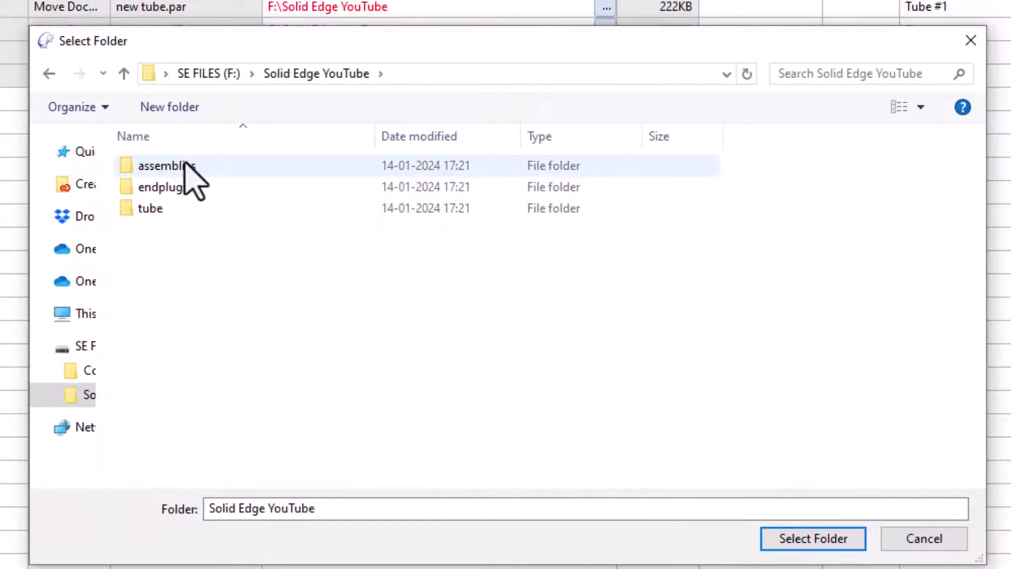
double_click(184, 167)
double_click(158, 167)
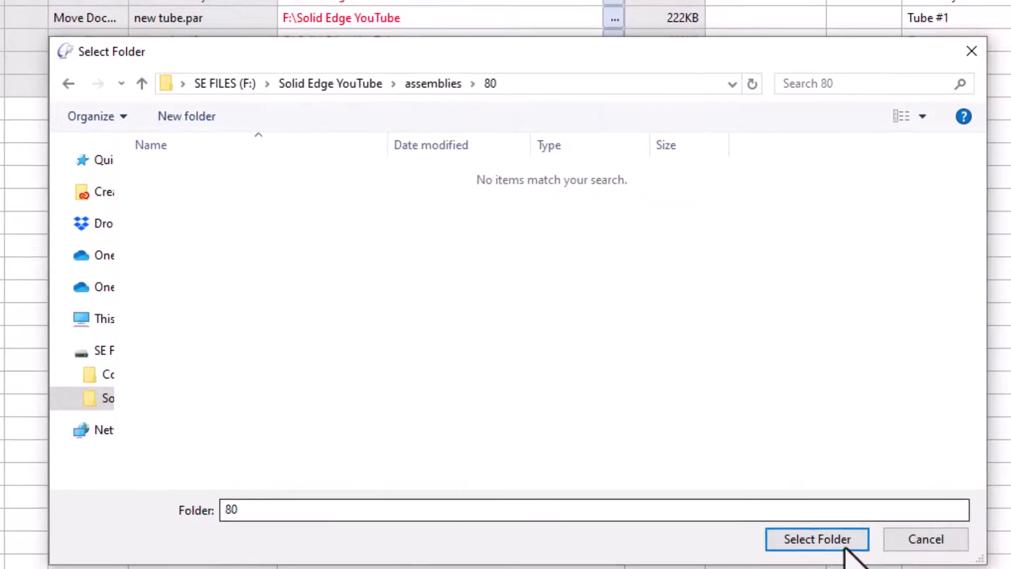
left_click(844, 547)
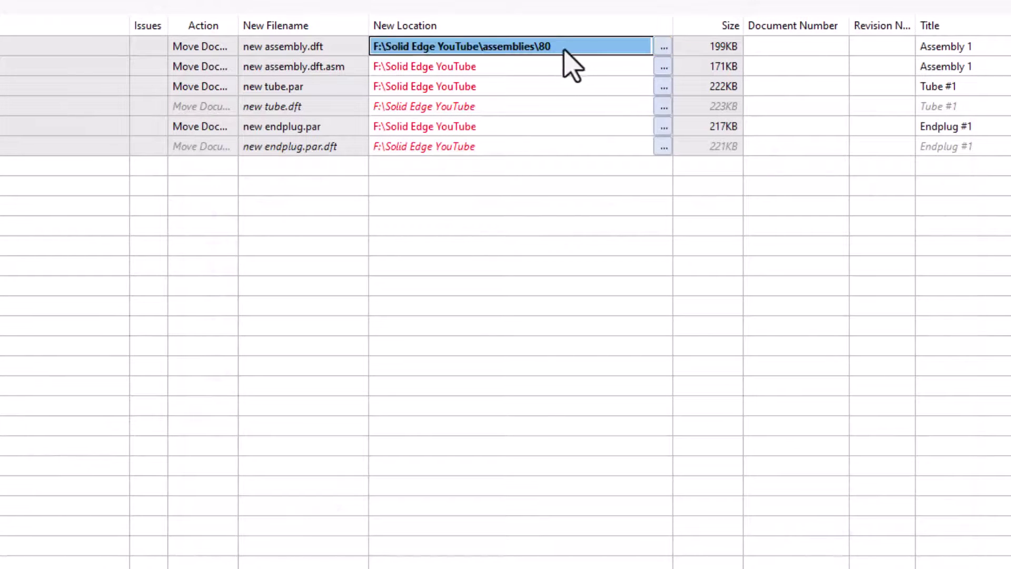
left_click(561, 67)
type("F:\\Solid Edge YouTube\\assemblies\\80")
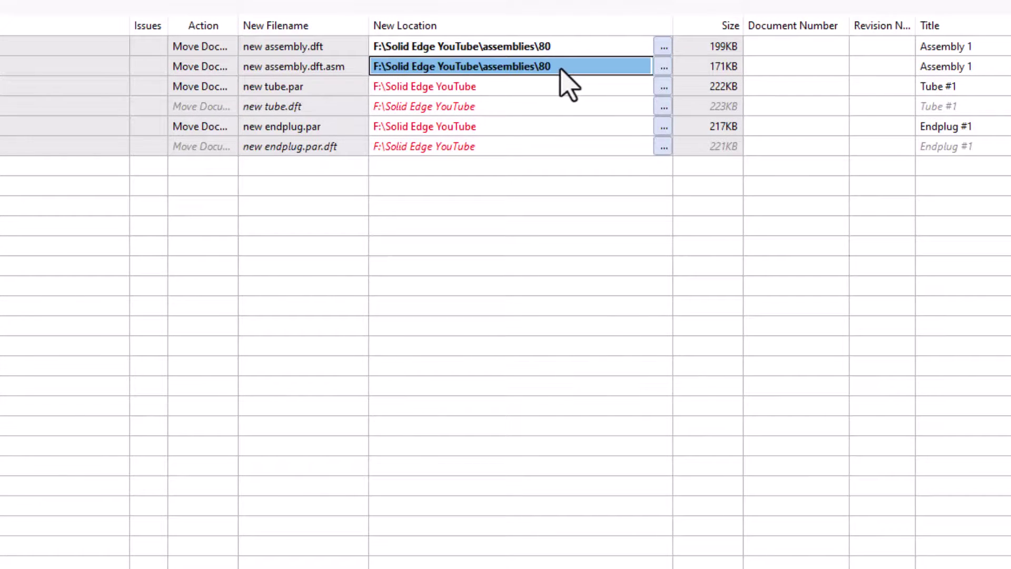
Step: Set the new locations of new tube.par and new tube.dft to F:\Solid Edge YouTube\tube\80
left_click(549, 86)
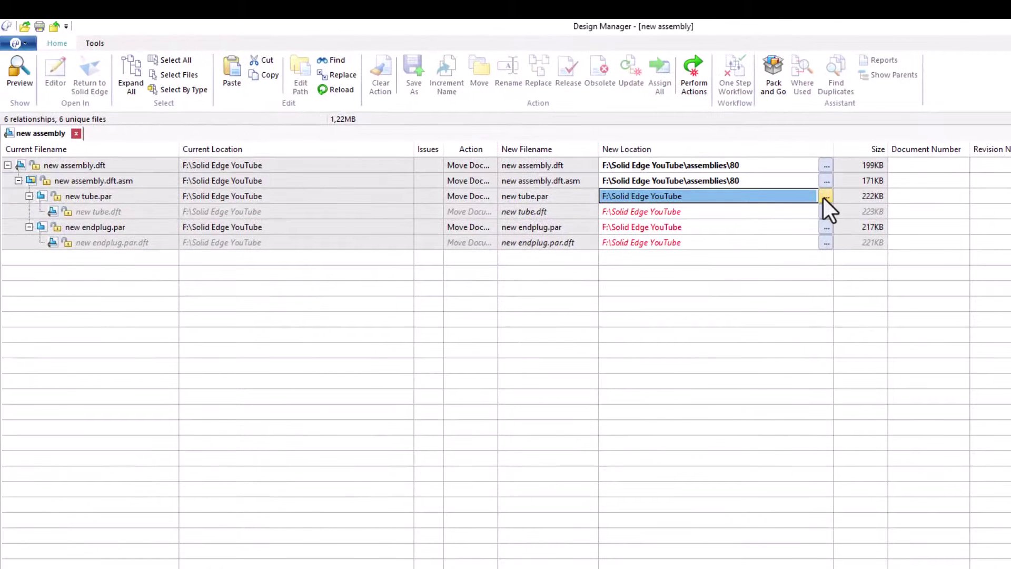
left_click(826, 196)
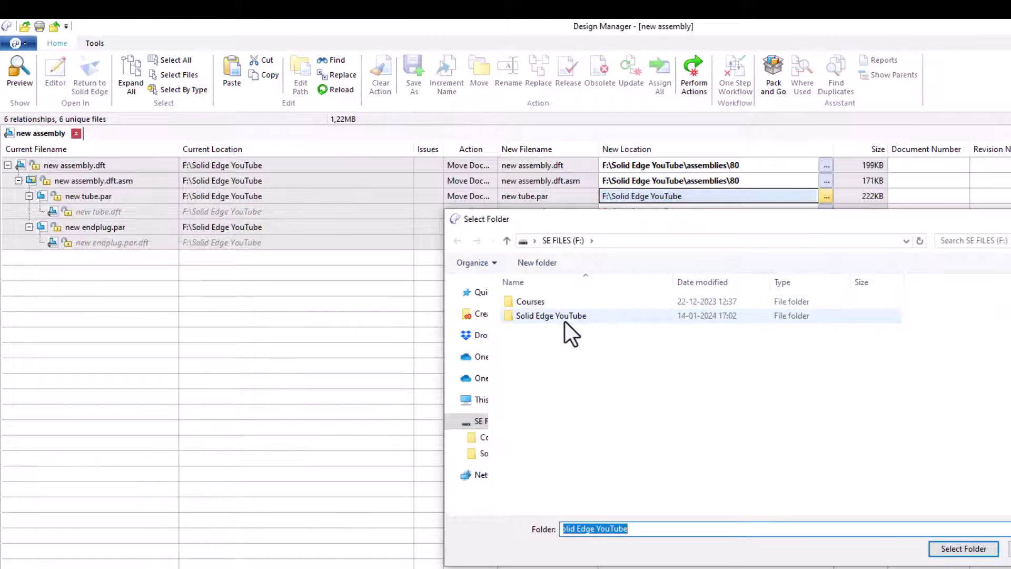
double_click(564, 318)
double_click(538, 330)
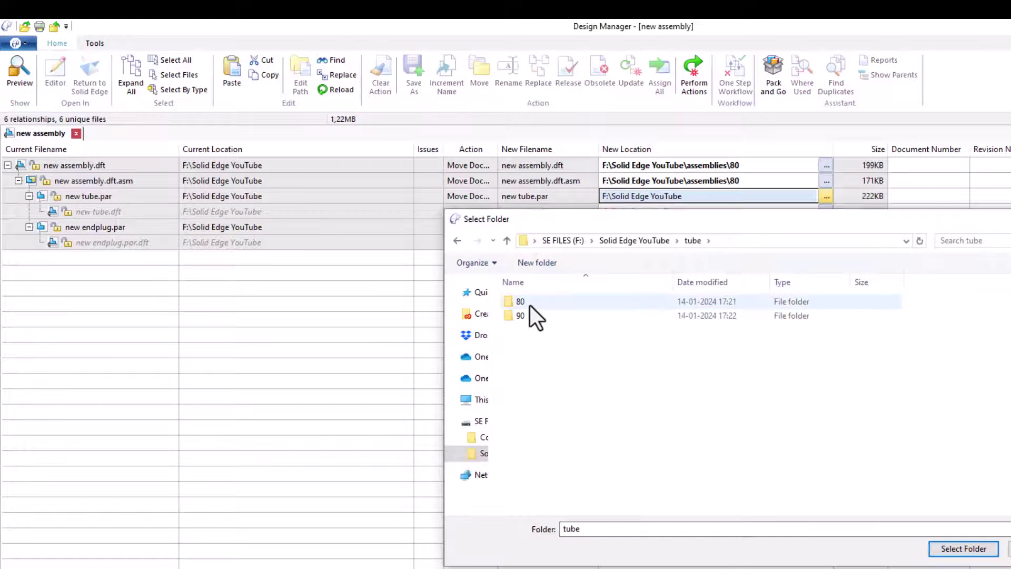
double_click(529, 305)
left_click(942, 547)
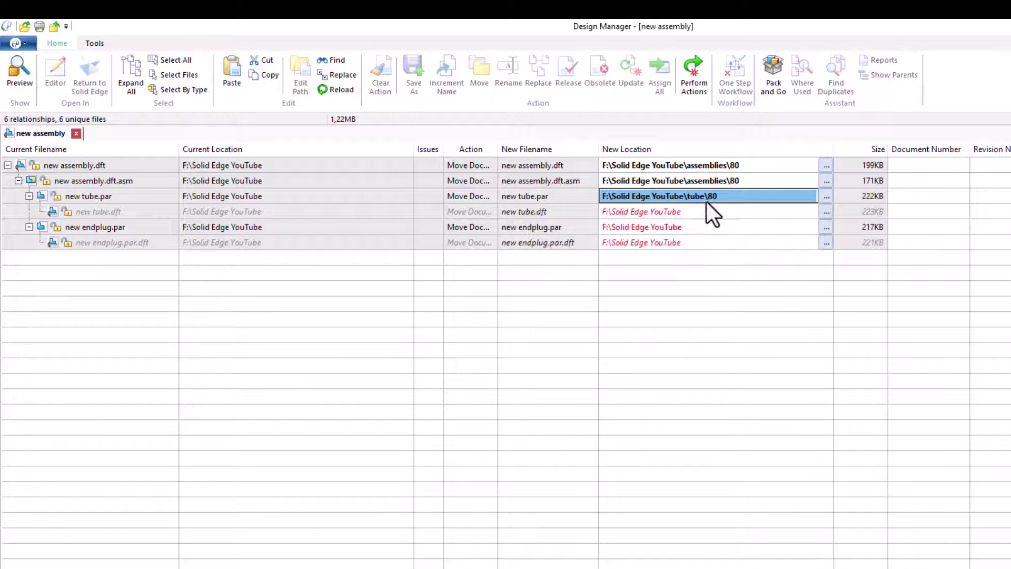
Step: Set the new locations of new endplug.par and new endplug.par.dft to F:\Solid Edge YouTube\endplugs\80
left_click(704, 228)
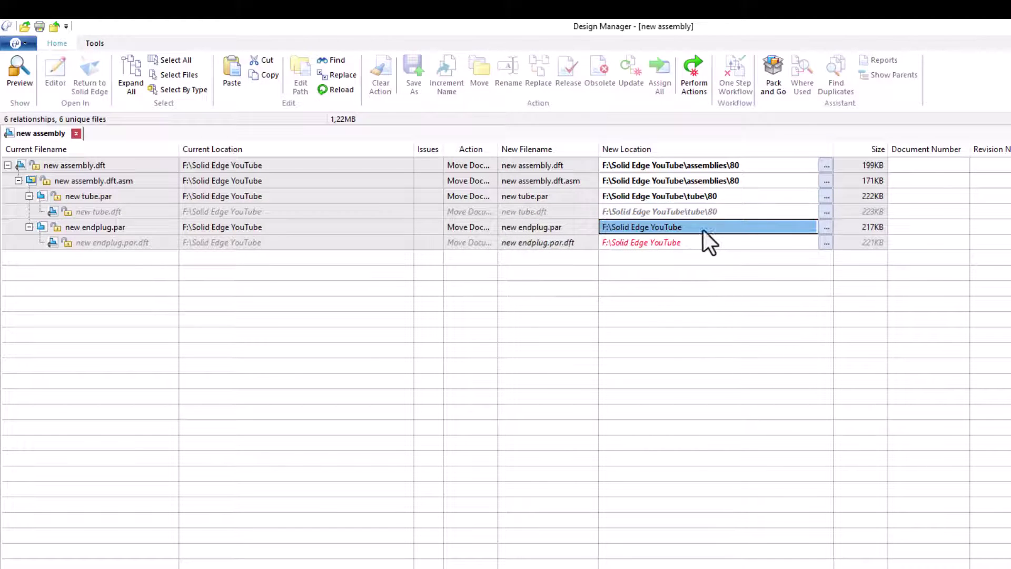
left_click(826, 227)
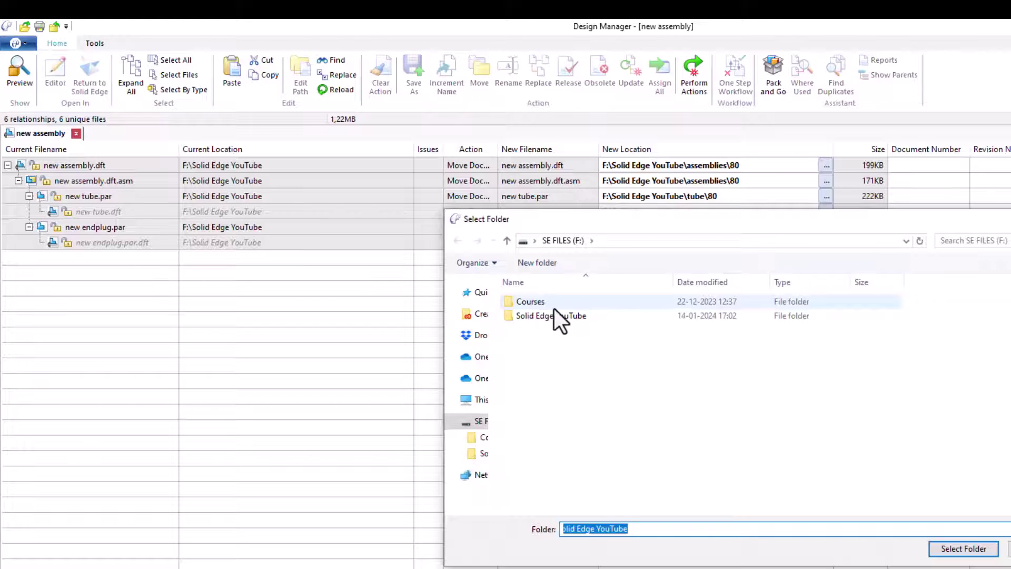
double_click(552, 319)
left_click(533, 316)
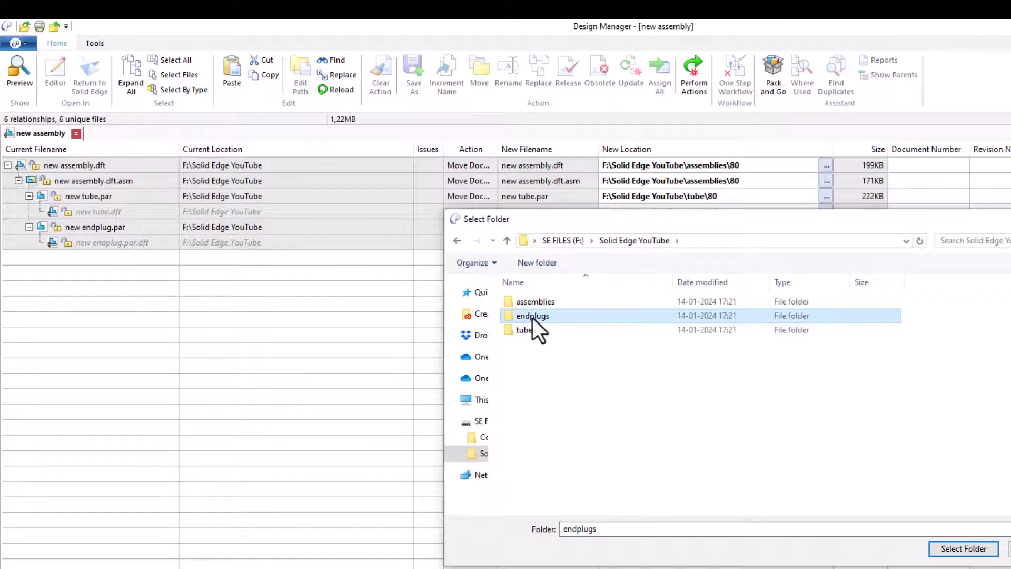
double_click(532, 317)
double_click(532, 302)
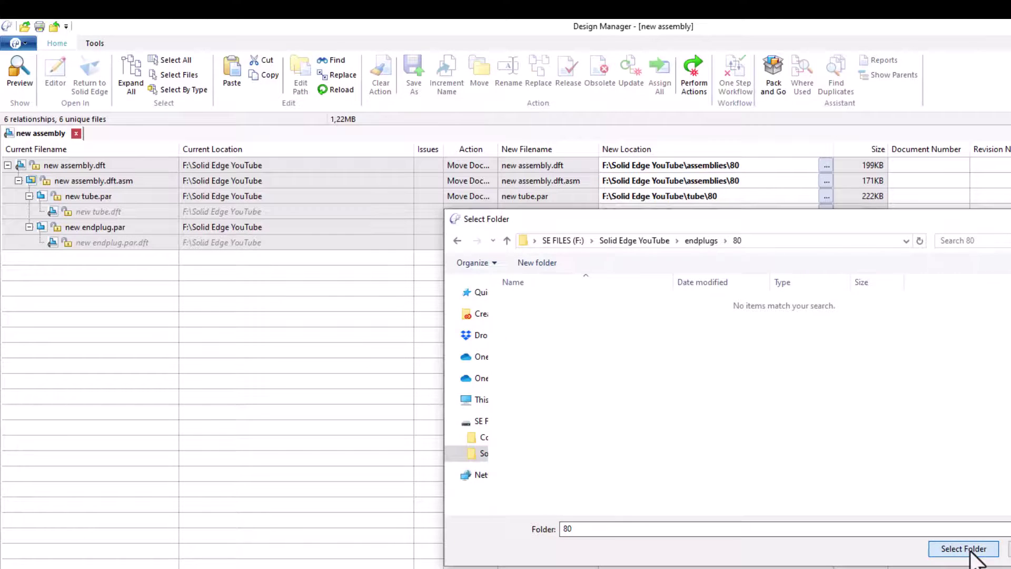
left_click(964, 549)
left_click(755, 243)
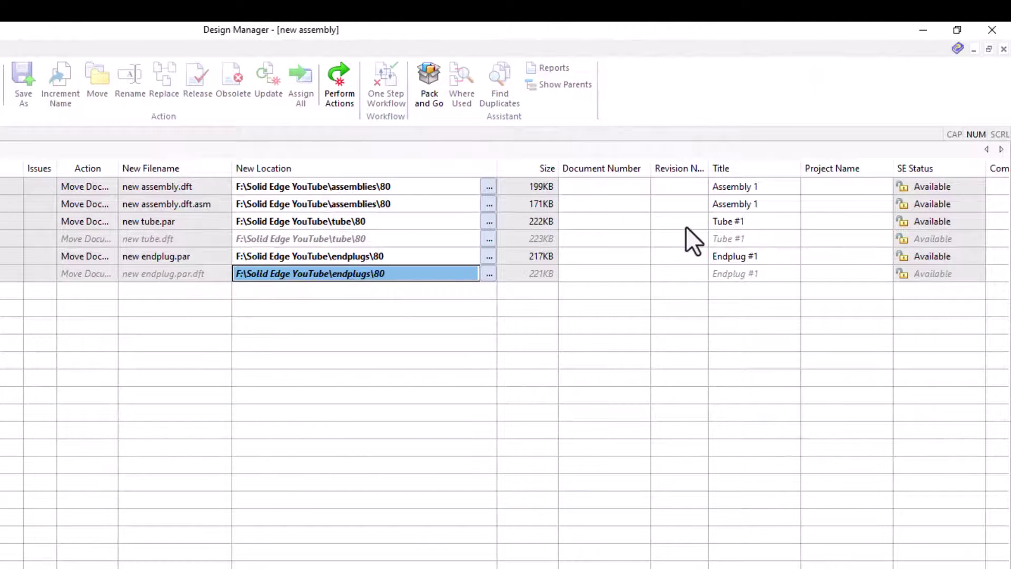
Step: Perform the assigned move actions, and close the new assembly structure after expanding new assembly.dft.asm to check its part locations
left_click(731, 206)
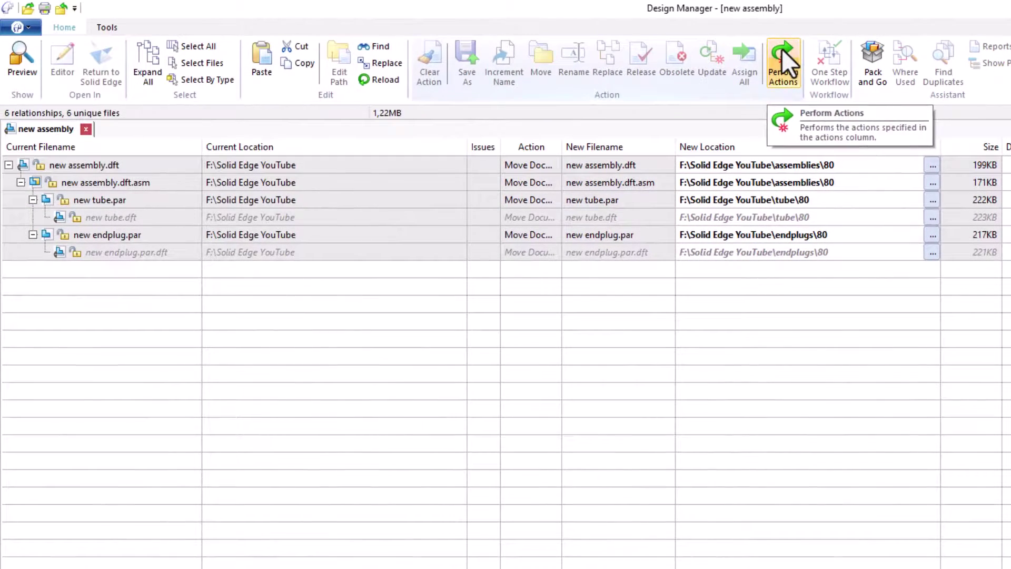
left_click(339, 70)
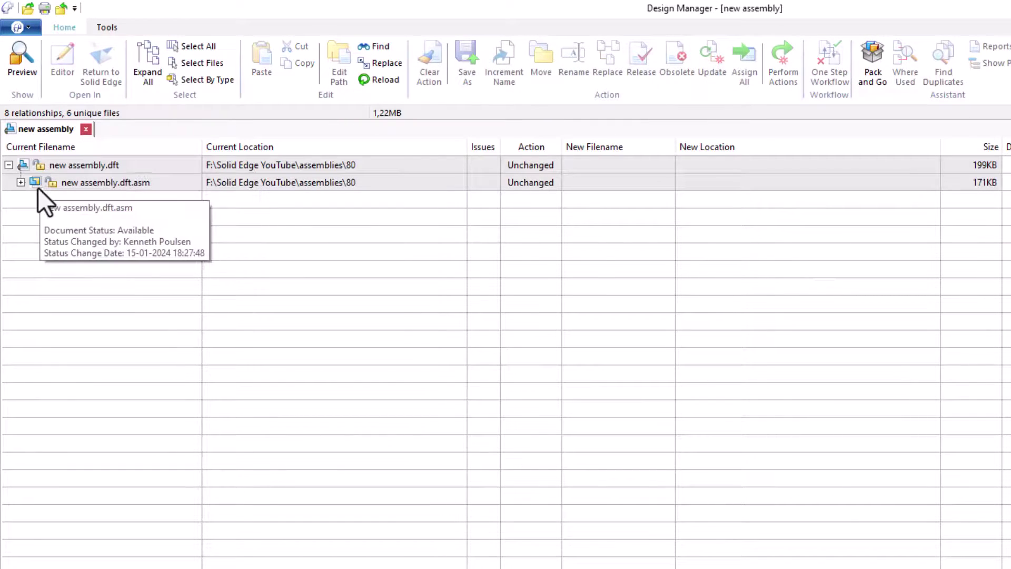
left_click(20, 183)
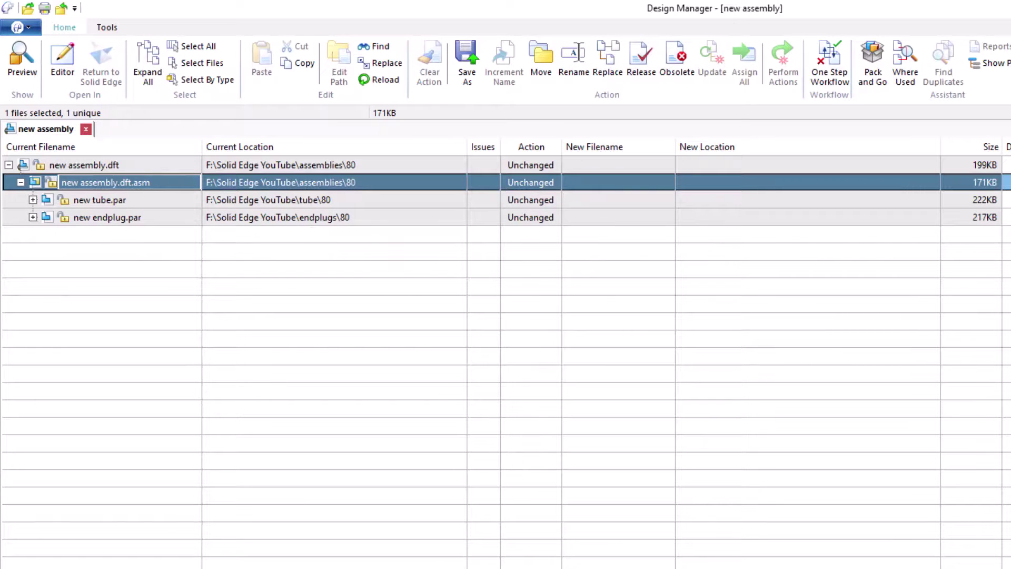
key("ctrl+F4")
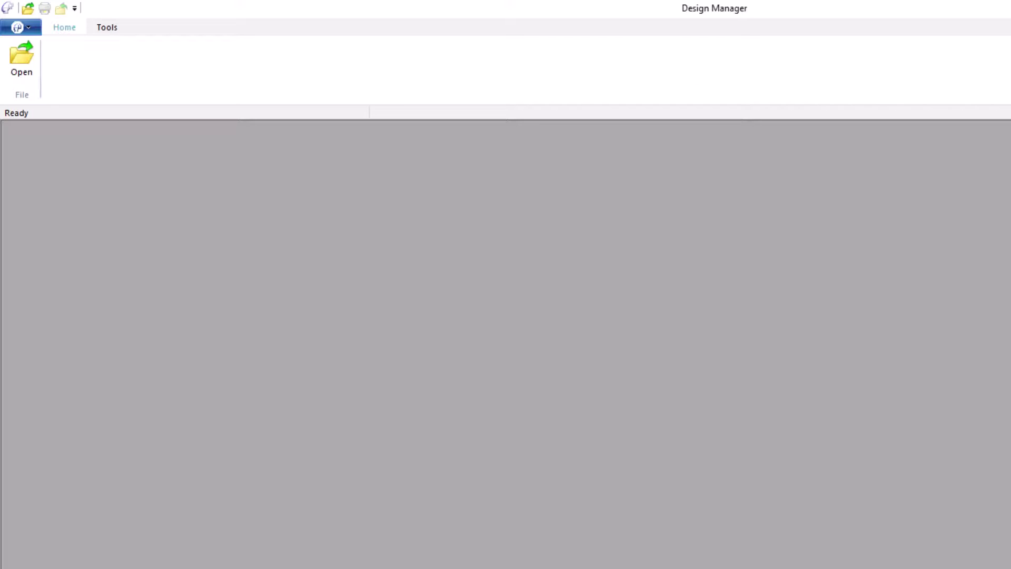
Step: Switch to File Explorer and examine the 80 subfolders of the assemblies, endplugs and tube folders for the moved files
key("alt+Tab")
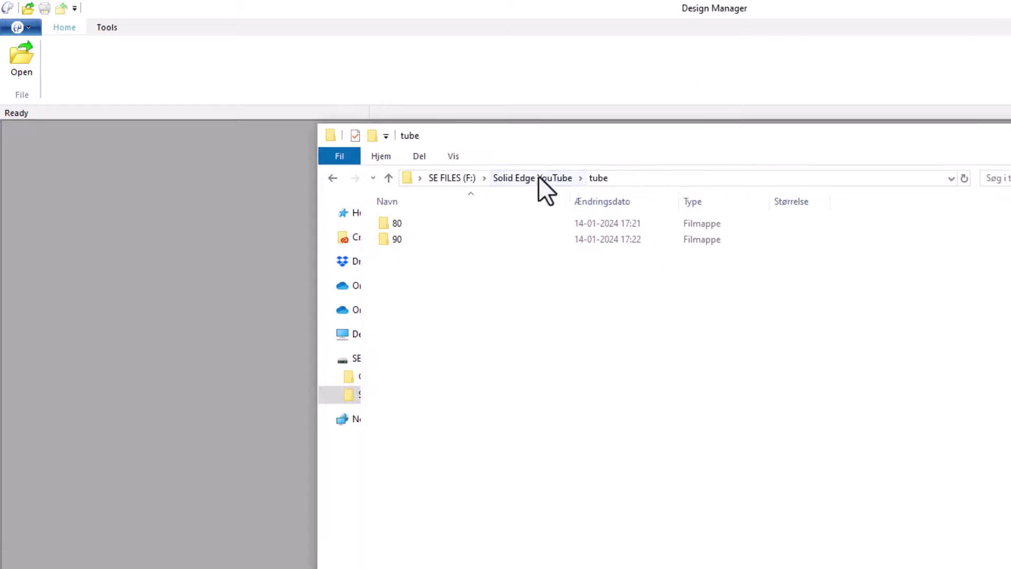
left_click(533, 177)
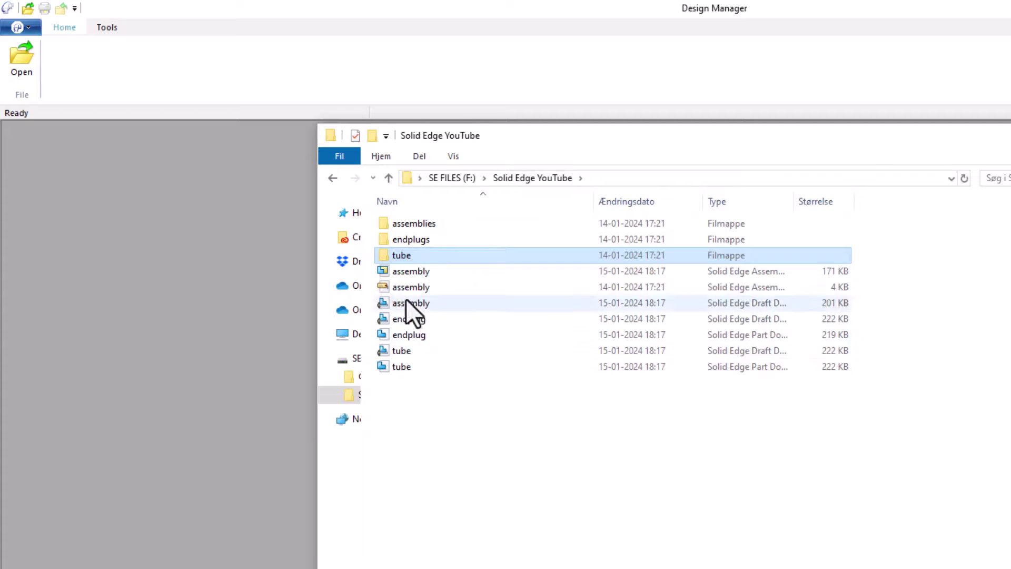
double_click(413, 225)
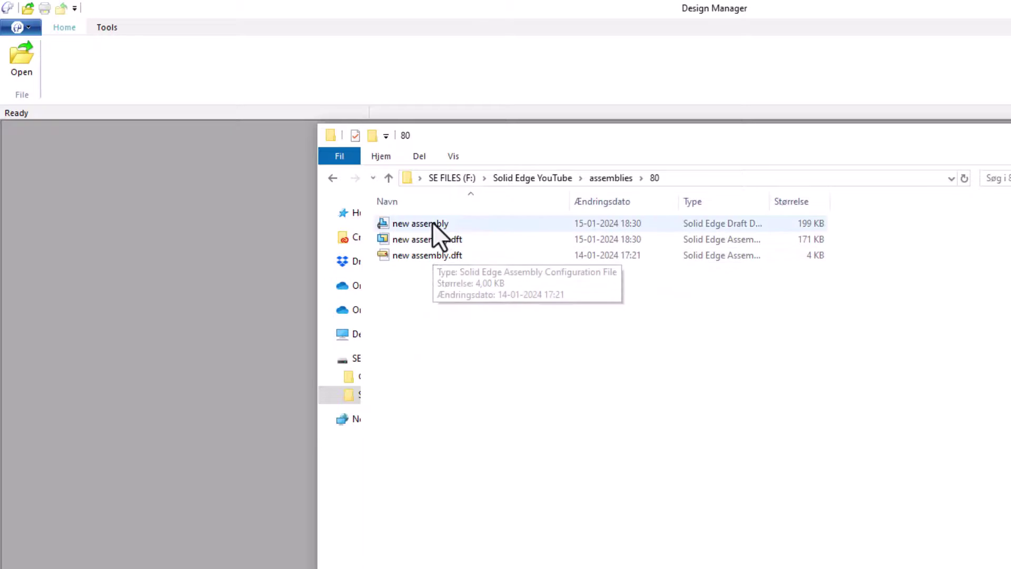
left_click(545, 182)
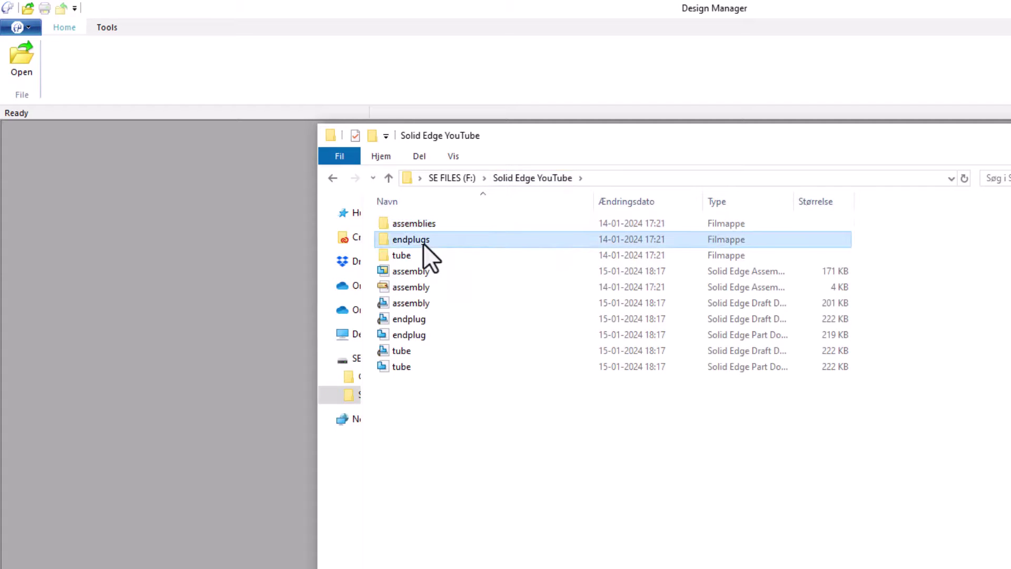
double_click(424, 243)
double_click(401, 222)
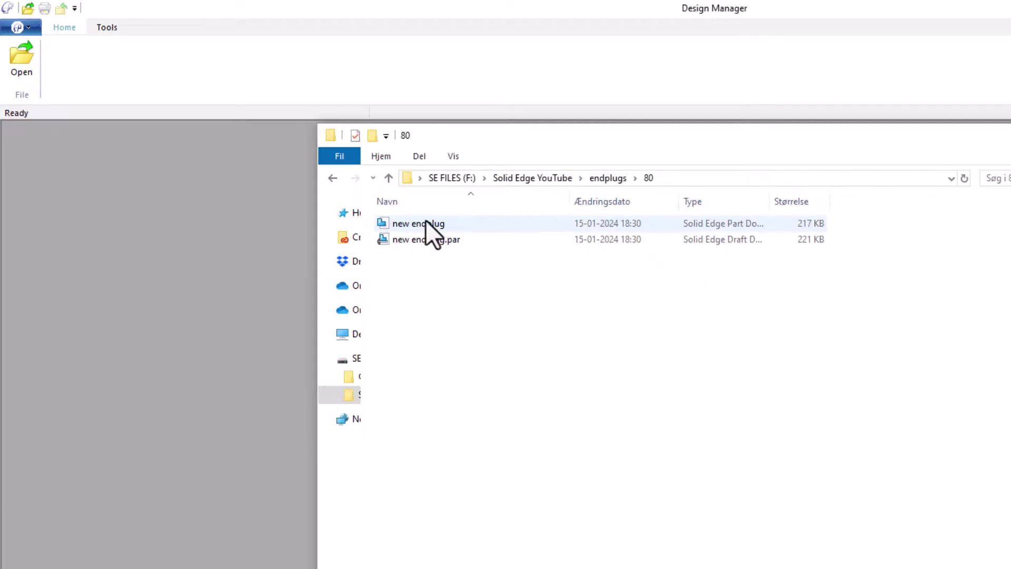
left_click(544, 181)
double_click(413, 257)
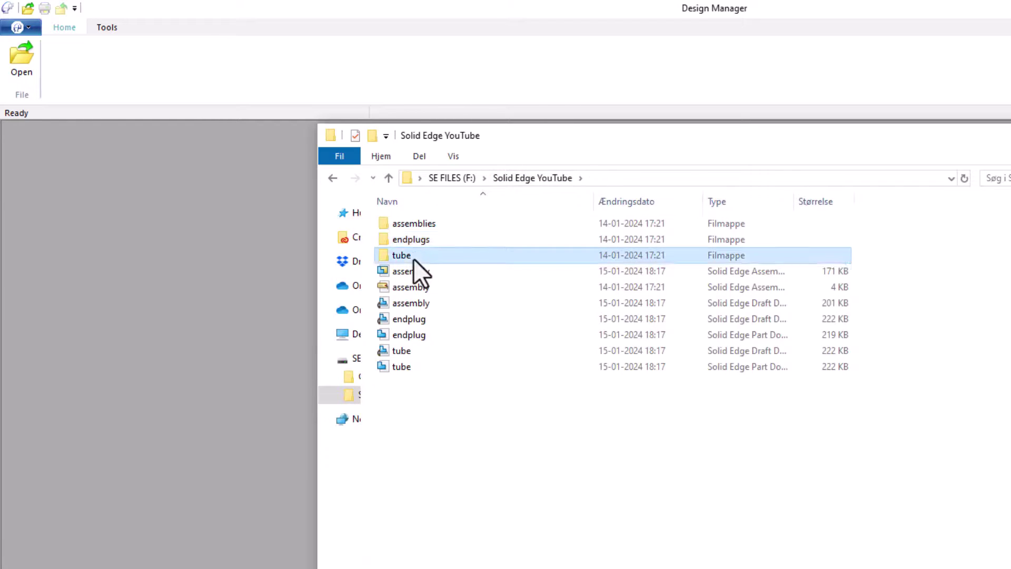
left_click(413, 223)
double_click(413, 223)
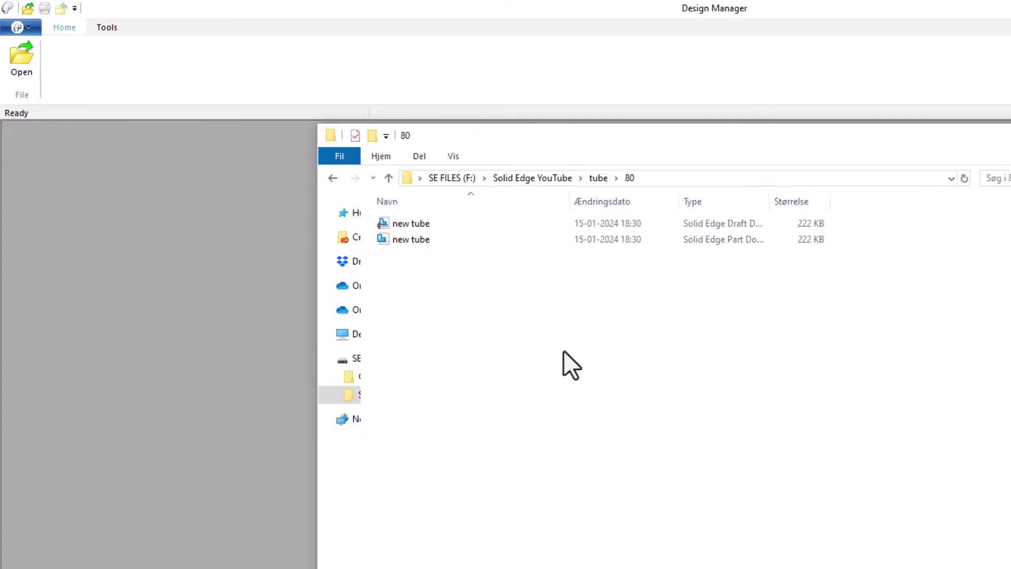